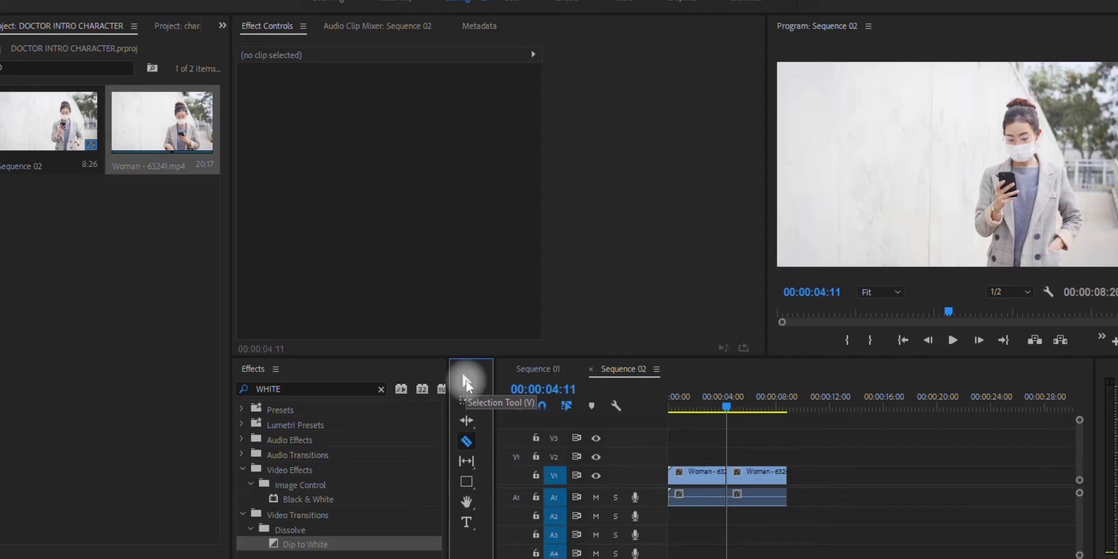
- Add a frame hold to the second V1 clip at 00:00:04:11 and play back the cut
{"action": "left_click", "coordinate": [466, 383]}
{"action": "left_click", "coordinate": [758, 479]}
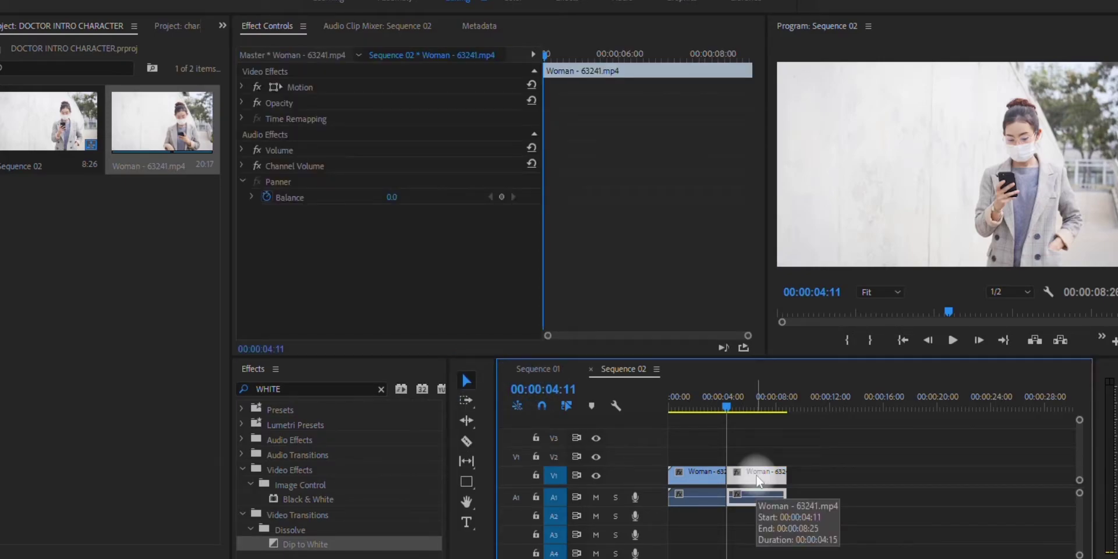
{"action": "right_click", "coordinate": [758, 479]}
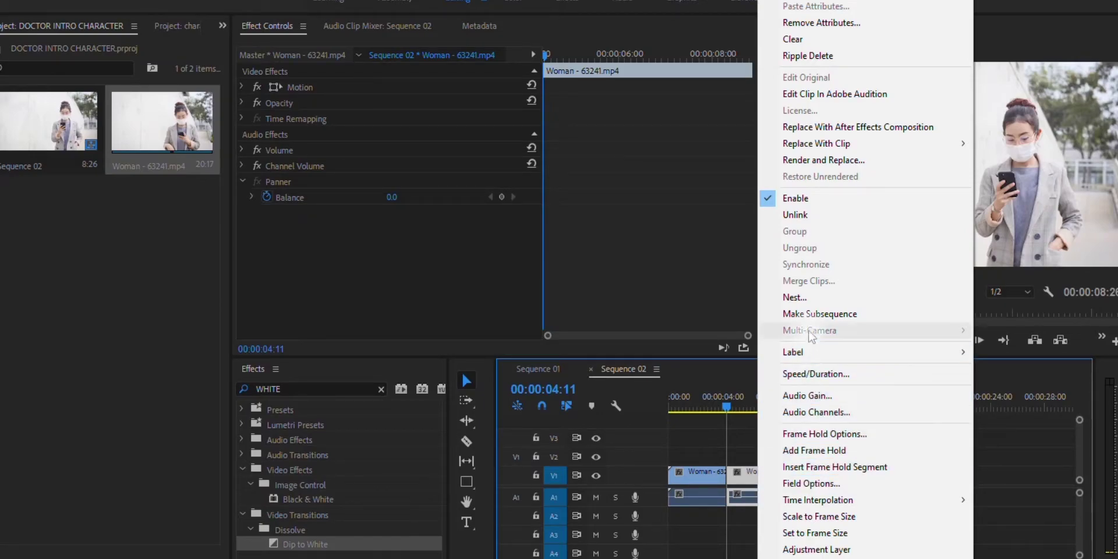
{"action": "left_click", "coordinate": [814, 450]}
{"action": "left_click", "coordinate": [718, 404]}
{"action": "key", "text": "space"}
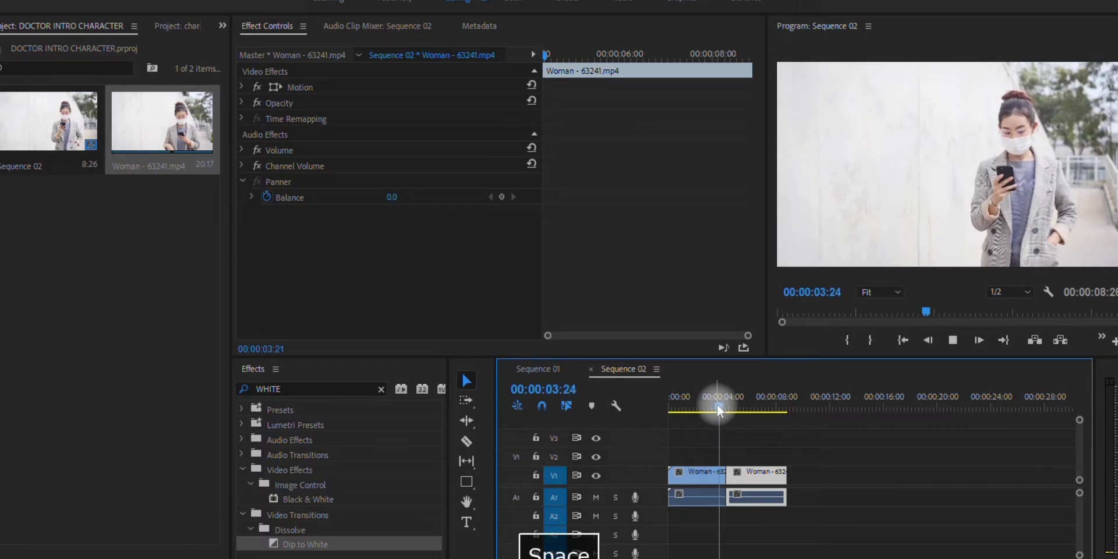
{"action": "key", "text": "space"}
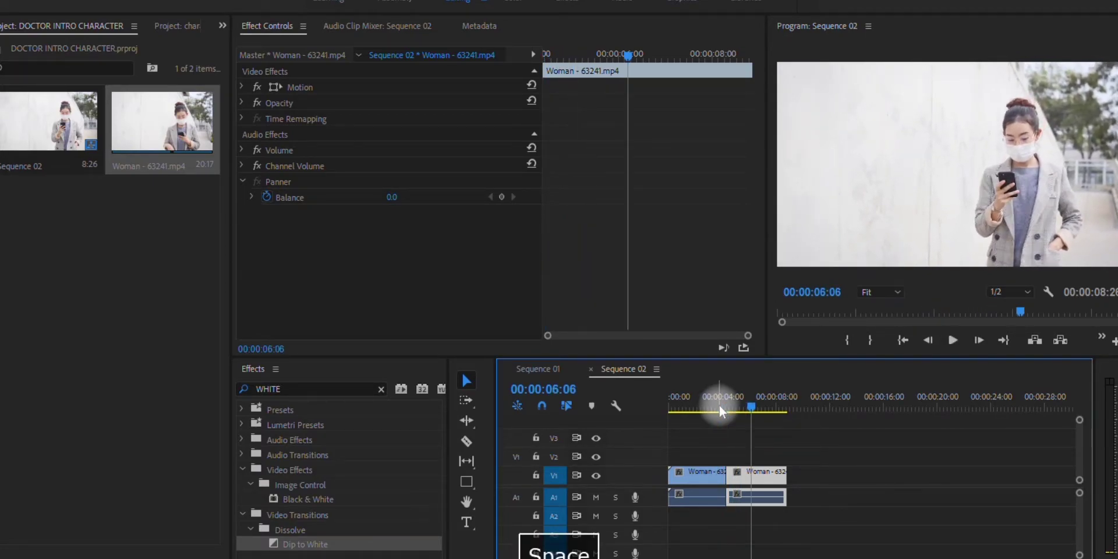
- Duplicate the frozen clip from V1 onto V2, aligned directly above the original
{"action": "left_click_drag", "start_coordinate": [760, 478], "coordinate": [759, 465]}
{"action": "left_click", "coordinate": [758, 476]}
{"action": "left_click", "coordinate": [757, 476], "text": "alt"}
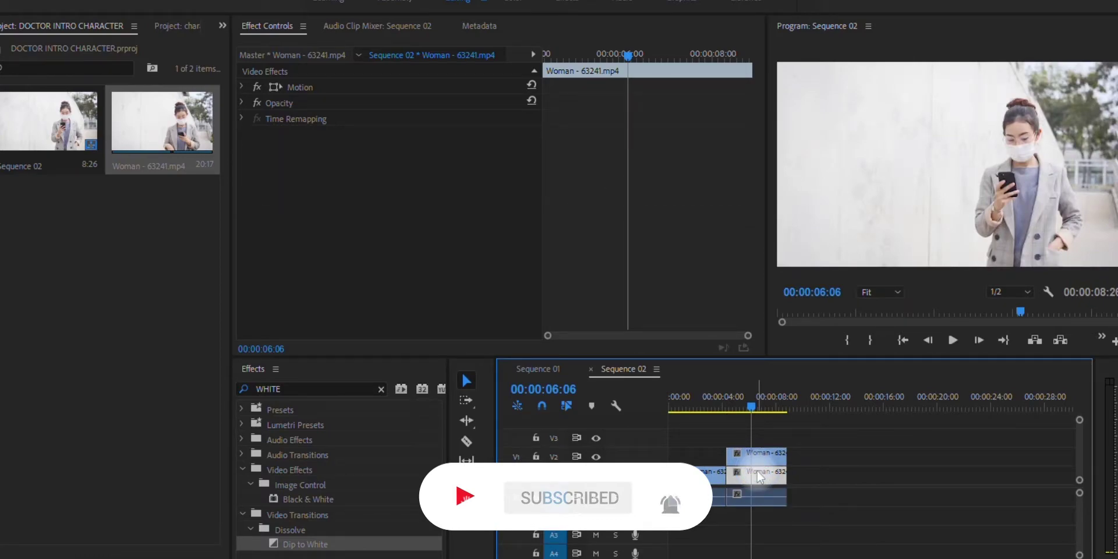
- Start a free-draw opacity mask on the V2 clip with the program preview enlarged to 200%
{"action": "left_click", "coordinate": [763, 457]}
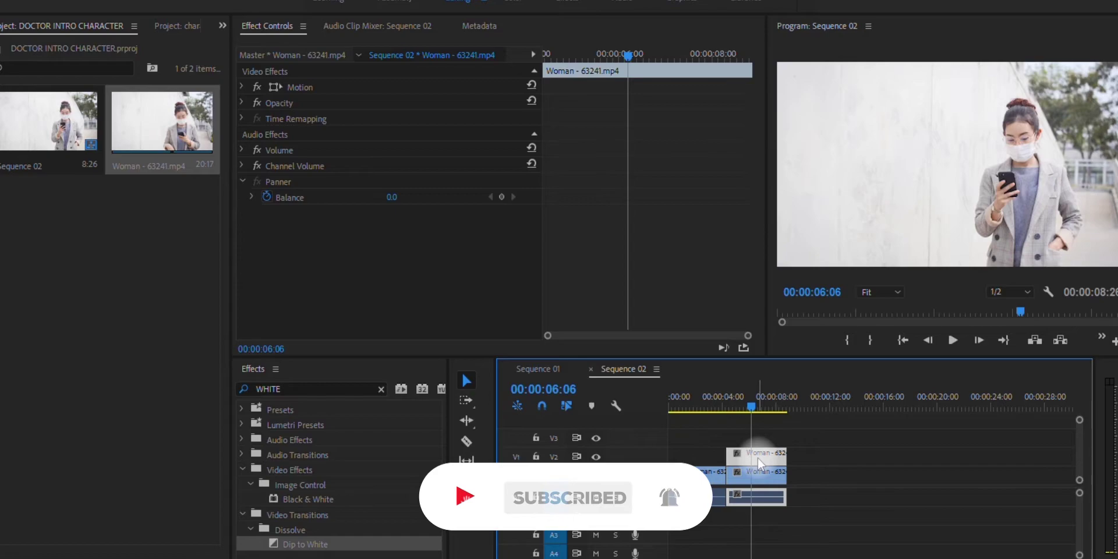
{"action": "left_click", "coordinate": [367, 212]}
{"action": "left_click", "coordinate": [242, 103]}
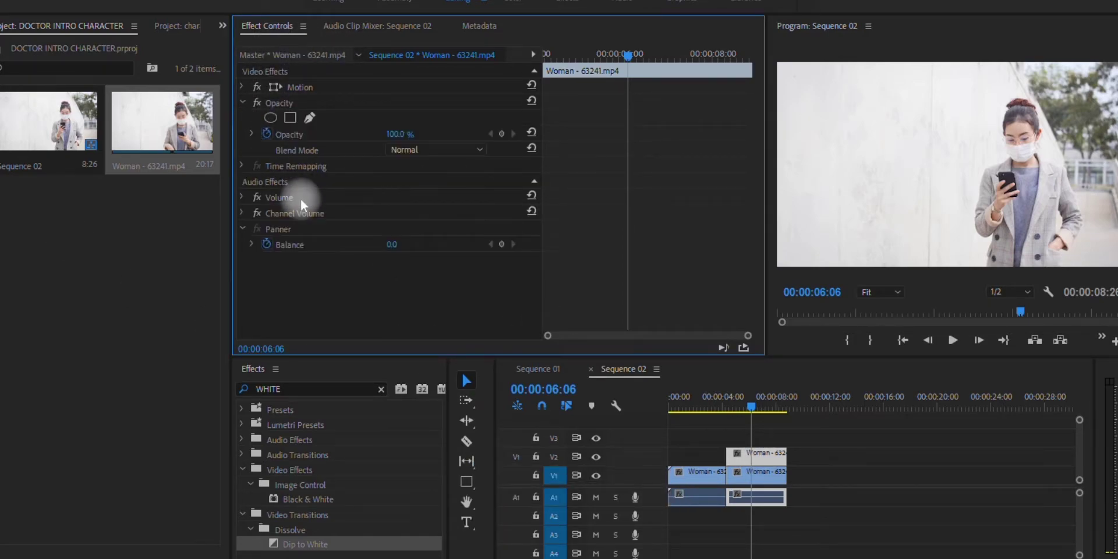
{"action": "left_click", "coordinate": [311, 119]}
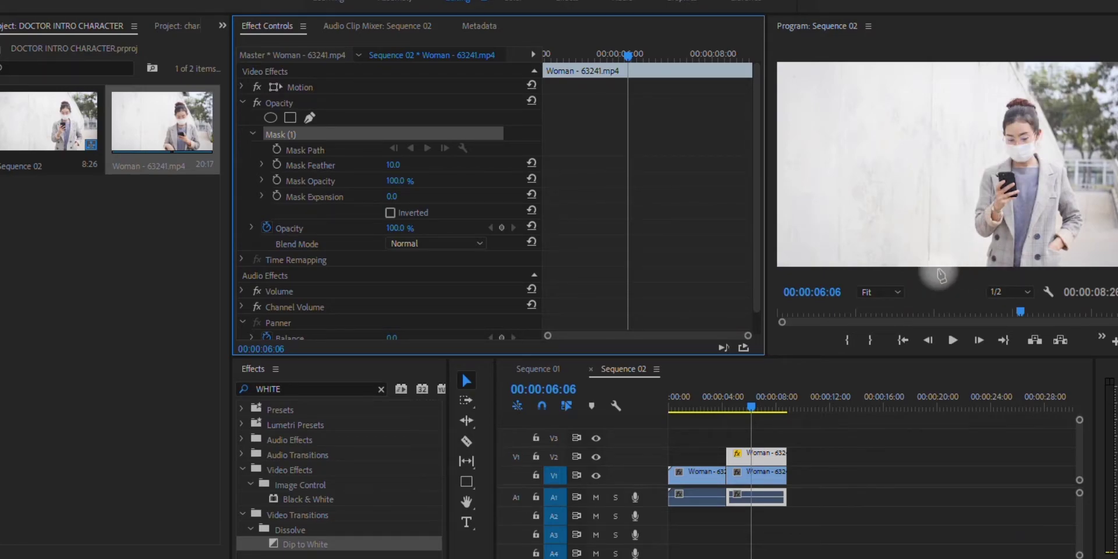
{"action": "left_click", "coordinate": [898, 293]}
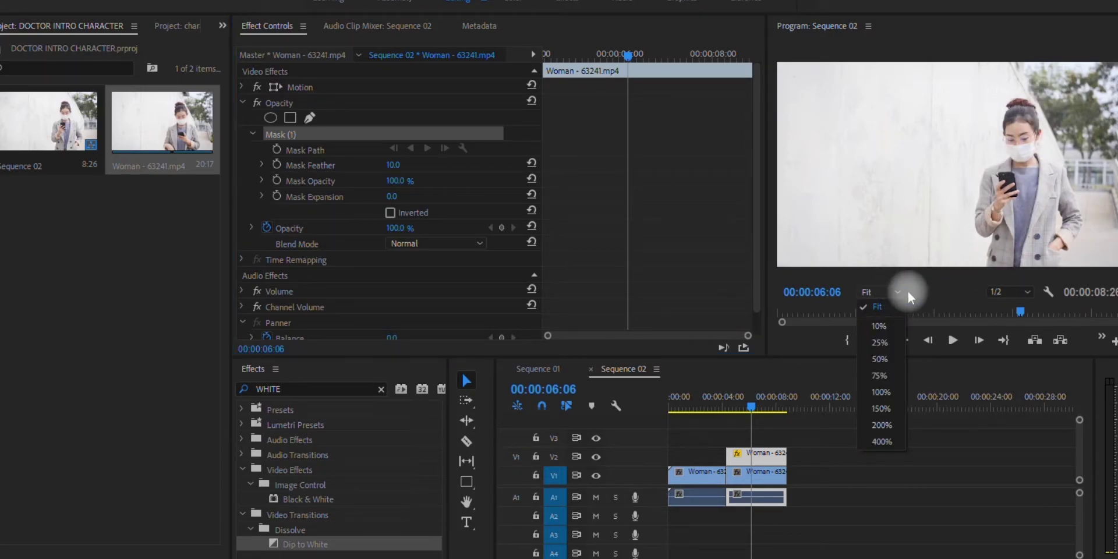
{"action": "left_click", "coordinate": [885, 409]}
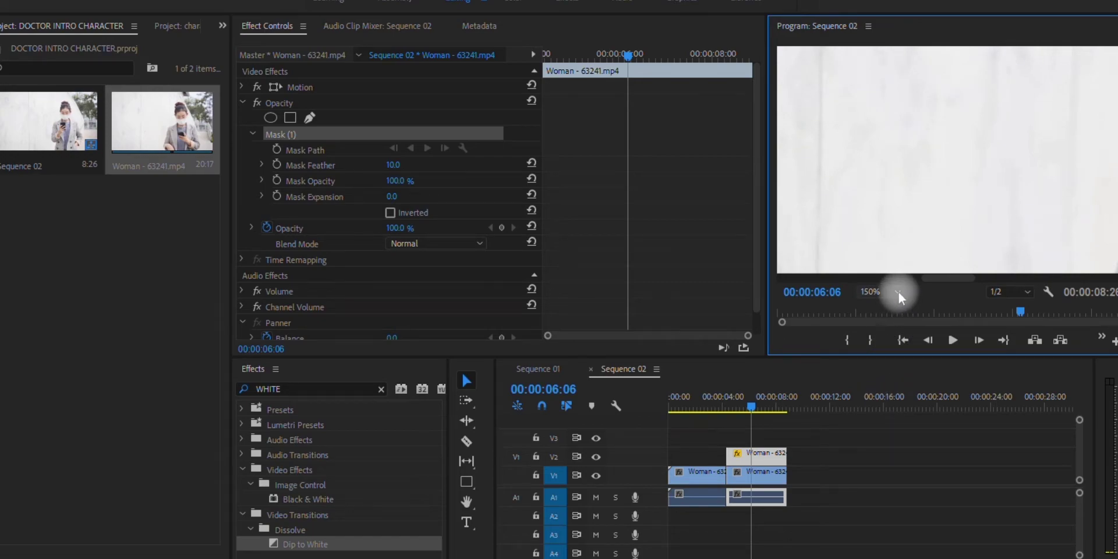
{"action": "left_click", "coordinate": [899, 292]}
{"action": "left_click", "coordinate": [883, 424]}
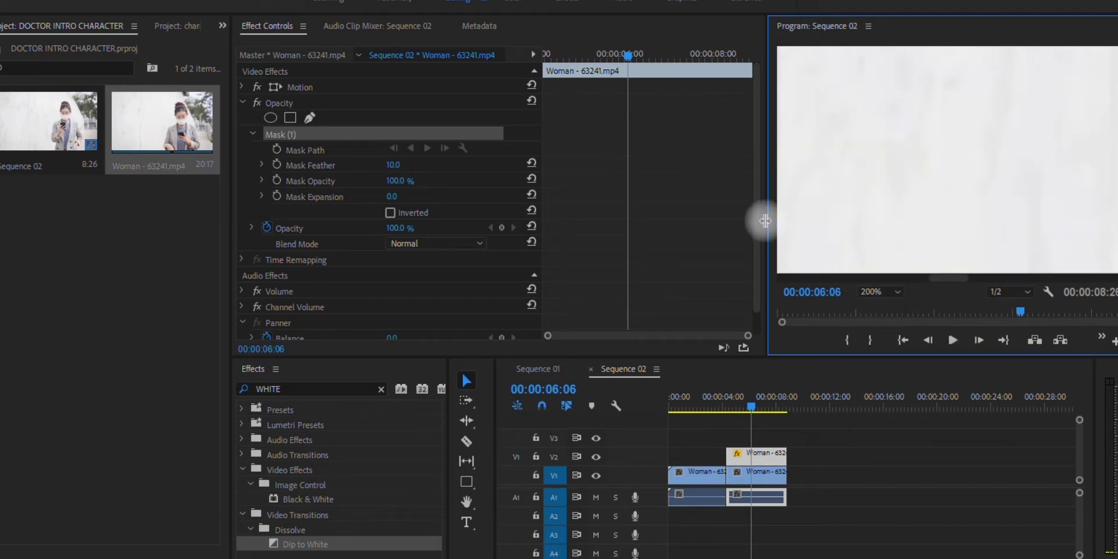
{"action": "left_click_drag", "start_coordinate": [705, 229], "coordinate": [702, 231]}
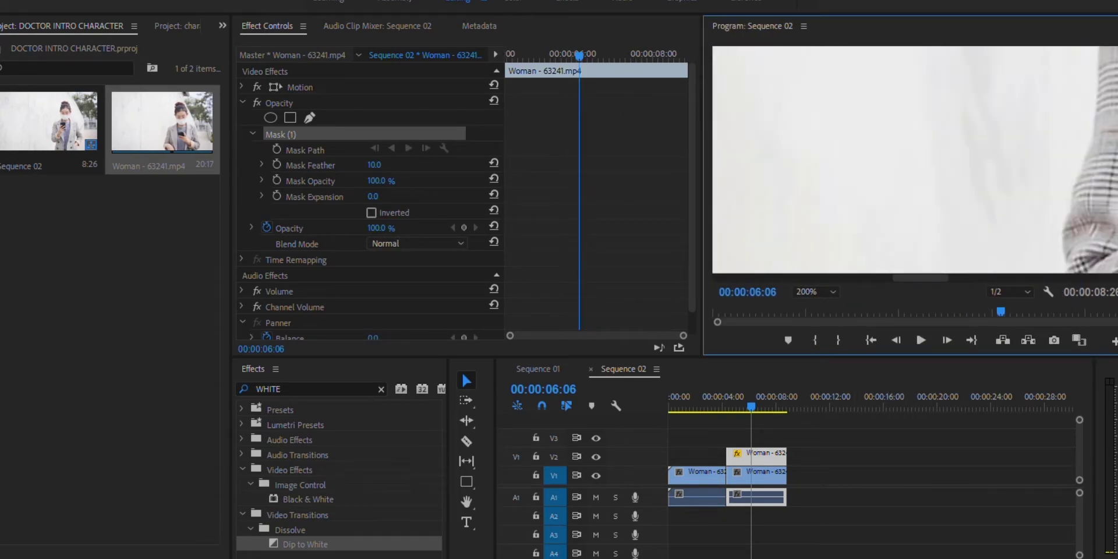
- Trace the mask path from the coat's lower hem up its edge, around the elbow and up the sleeve
{"action": "left_click_drag", "start_coordinate": [925, 277], "coordinate": [966, 278]}
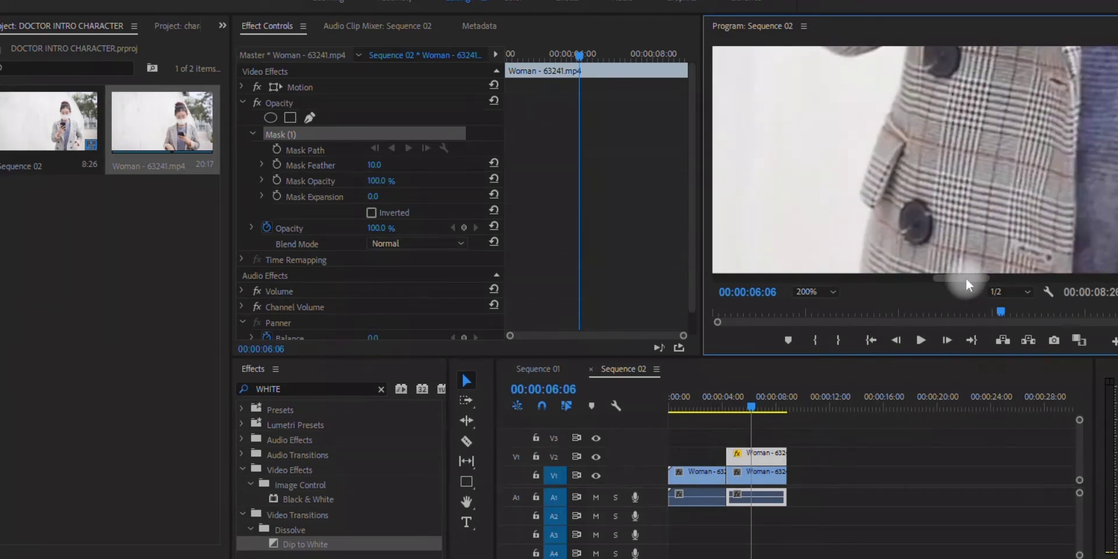
{"action": "mouse_move", "coordinate": [1115, 247]}
{"action": "left_mouse_down"}
{"action": "mouse_move", "coordinate": [1116, 265]}
{"action": "mouse_move", "coordinate": [1116, 239]}
{"action": "left_mouse_up"}
{"action": "left_click", "coordinate": [858, 257]}
{"action": "left_click", "coordinate": [862, 222]}
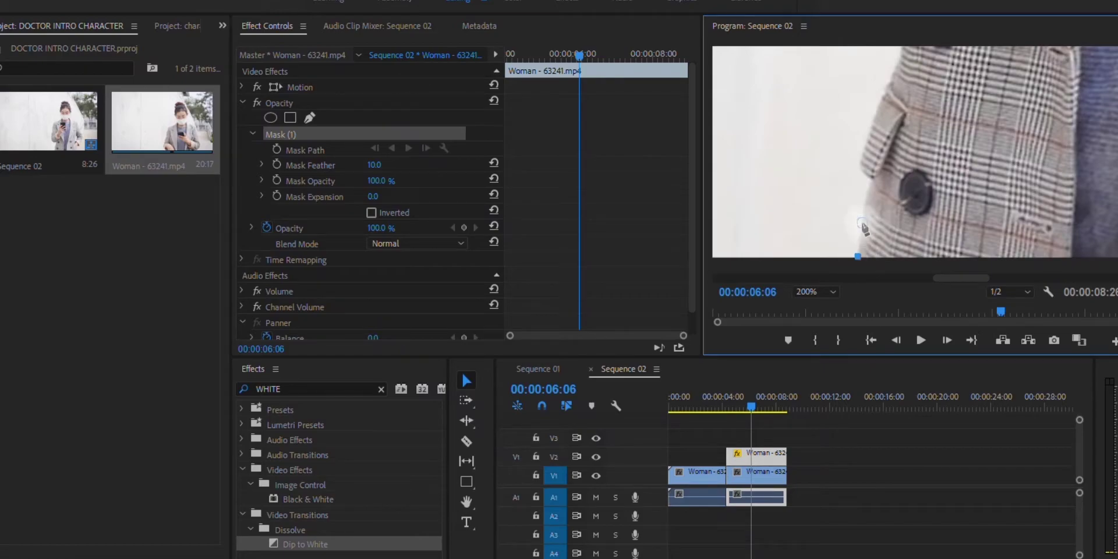
{"action": "left_click", "coordinate": [871, 189]}
{"action": "left_click", "coordinate": [859, 170]}
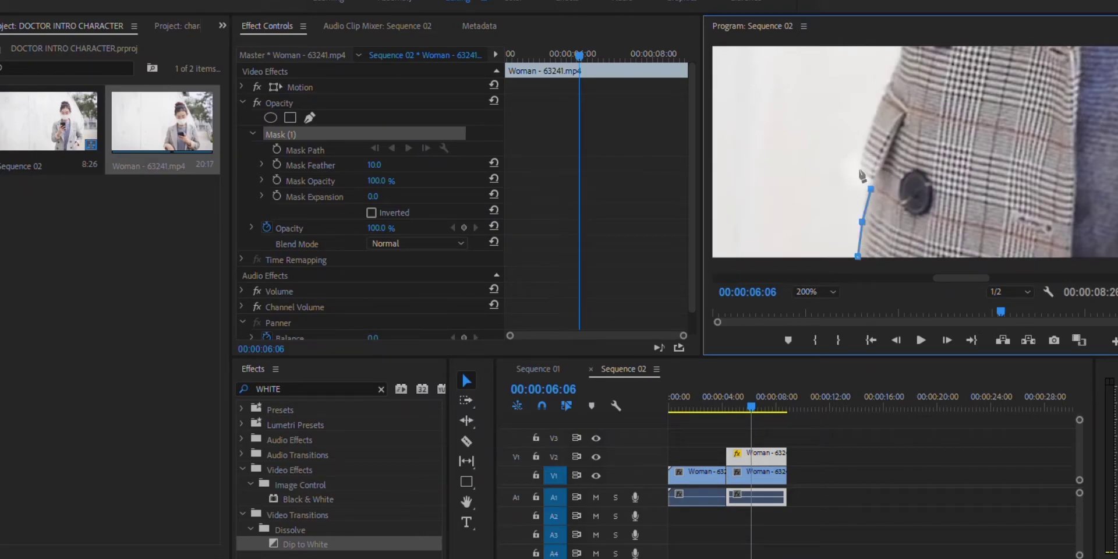
{"action": "left_click", "coordinate": [887, 86]}
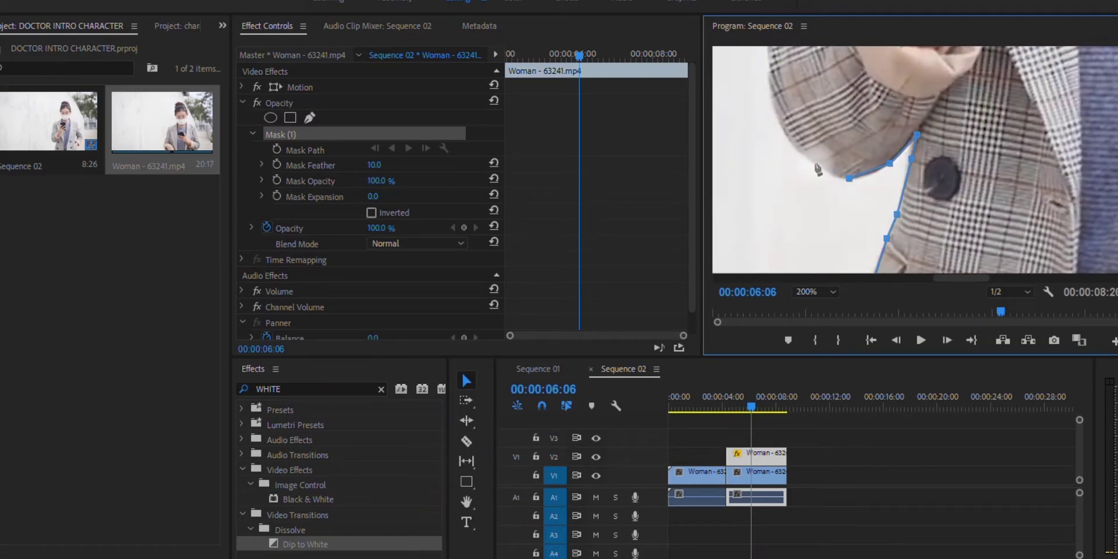
{"action": "scroll", "coordinate": [772, 146], "scroll_direction": "up", "scroll_amount": 3}
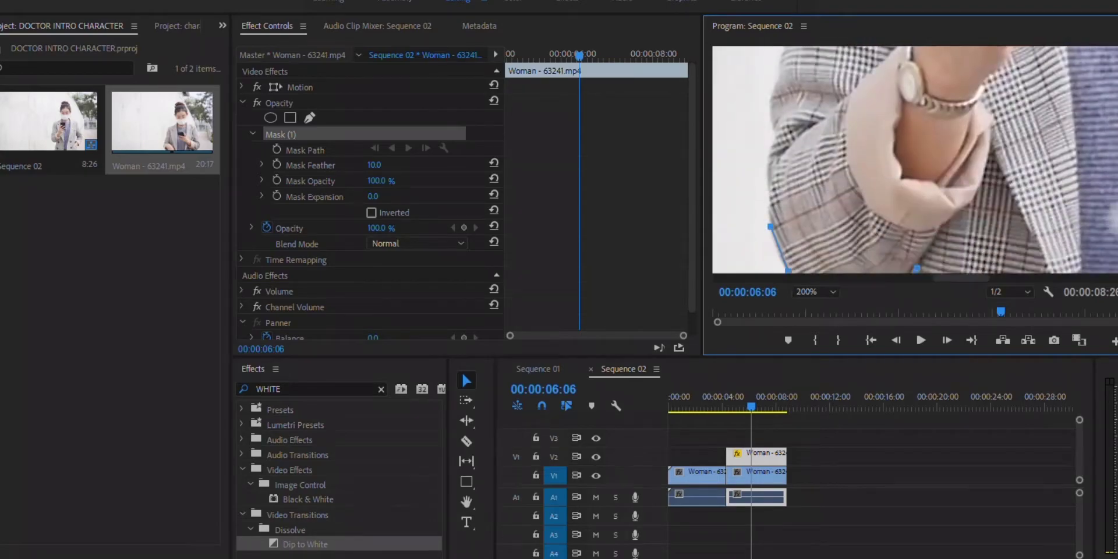
{"action": "scroll", "coordinate": [770, 145], "scroll_direction": "up", "scroll_amount": 3}
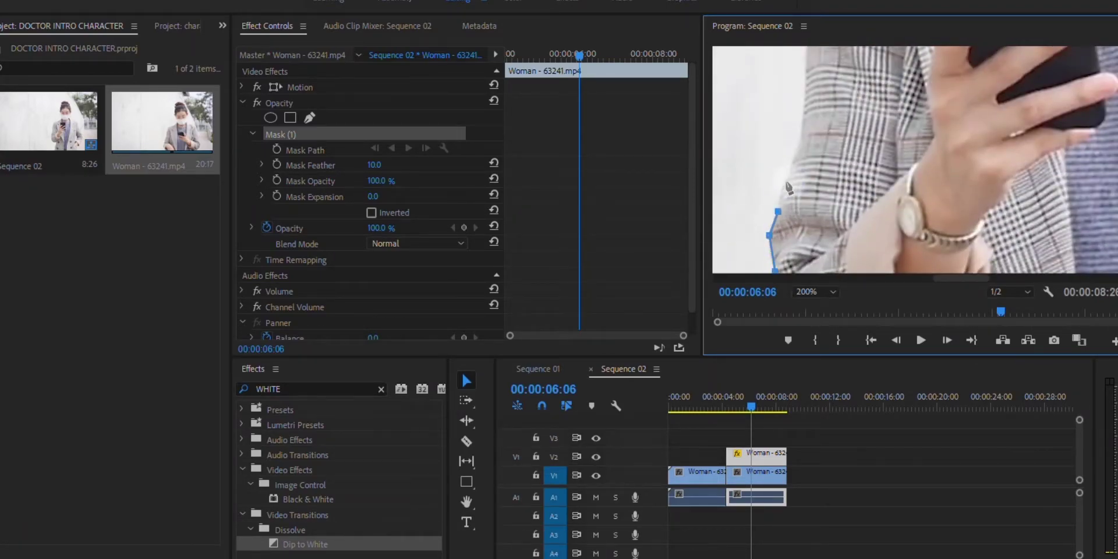
{"action": "scroll", "coordinate": [770, 145], "scroll_direction": "up", "scroll_amount": 1}
{"action": "scroll", "coordinate": [770, 145], "scroll_direction": "up", "scroll_amount": 2}
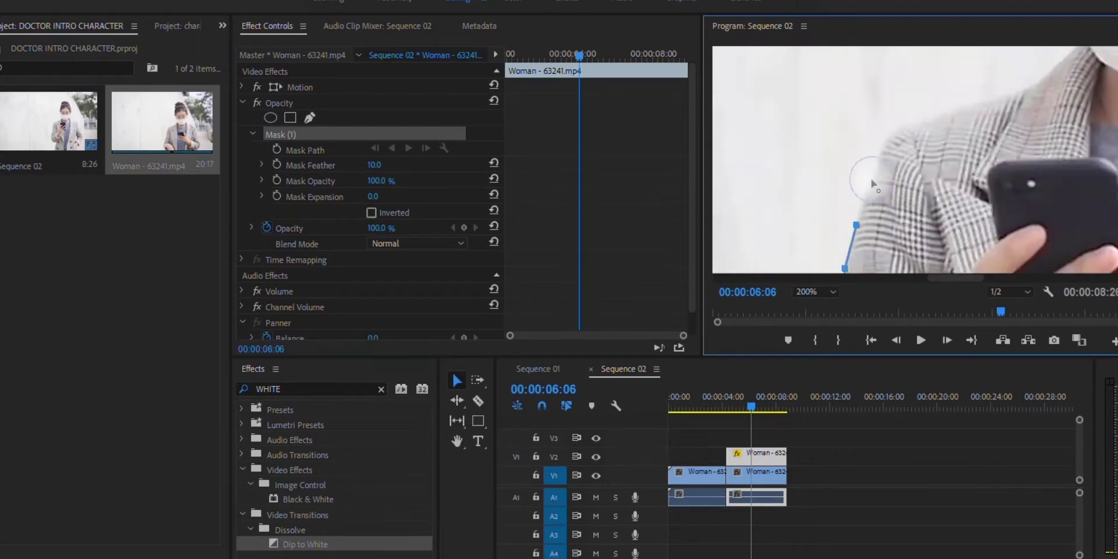
- Extend the mask path along the top of the woman's shoulder to the collar
{"action": "left_click", "coordinate": [886, 136]}
{"action": "left_click", "coordinate": [926, 119]}
{"action": "left_click", "coordinate": [970, 104]}
{"action": "left_click", "coordinate": [1028, 88]}
{"action": "left_click", "coordinate": [1044, 78]}
- Extend the mask path from the collar up past the face mask and ear along the side of the head
{"action": "scroll", "coordinate": [1058, 104], "scroll_direction": "up", "scroll_amount": 2}
{"action": "left_click", "coordinate": [1083, 179]}
{"action": "left_click", "coordinate": [1060, 152]}
{"action": "left_click", "coordinate": [1053, 124]}
{"action": "left_click", "coordinate": [1050, 96]}
{"action": "left_click", "coordinate": [1040, 76]}
{"action": "scroll", "coordinate": [1035, 73], "scroll_direction": "up", "scroll_amount": 1}
{"action": "left_click", "coordinate": [1033, 121]}
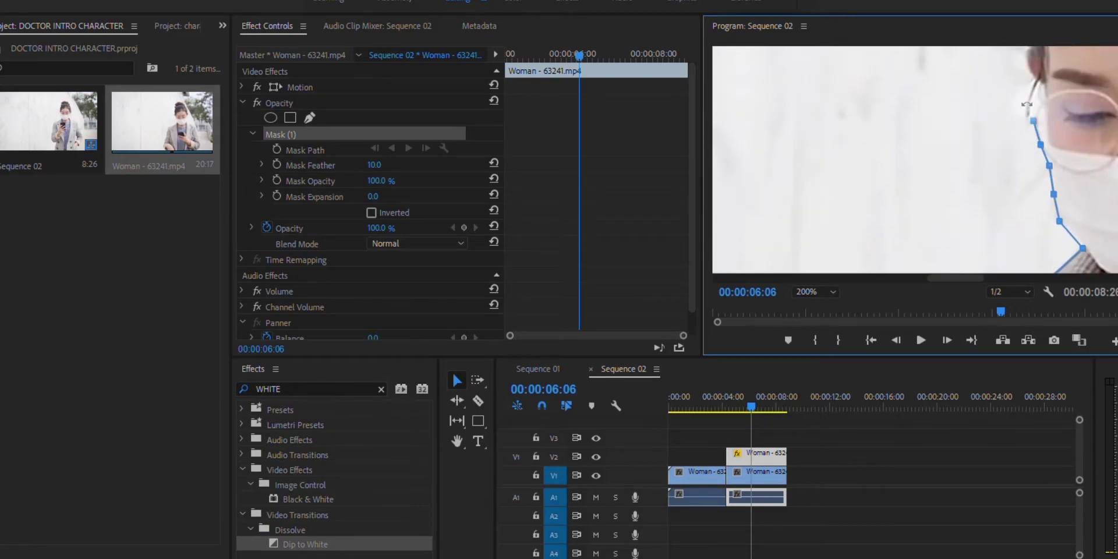
{"action": "scroll", "coordinate": [1112, 133], "scroll_direction": "up", "scroll_amount": 1}
{"action": "left_click", "coordinate": [1031, 151]}
{"action": "left_click", "coordinate": [1030, 105]}
{"action": "left_click", "coordinate": [1040, 68]}
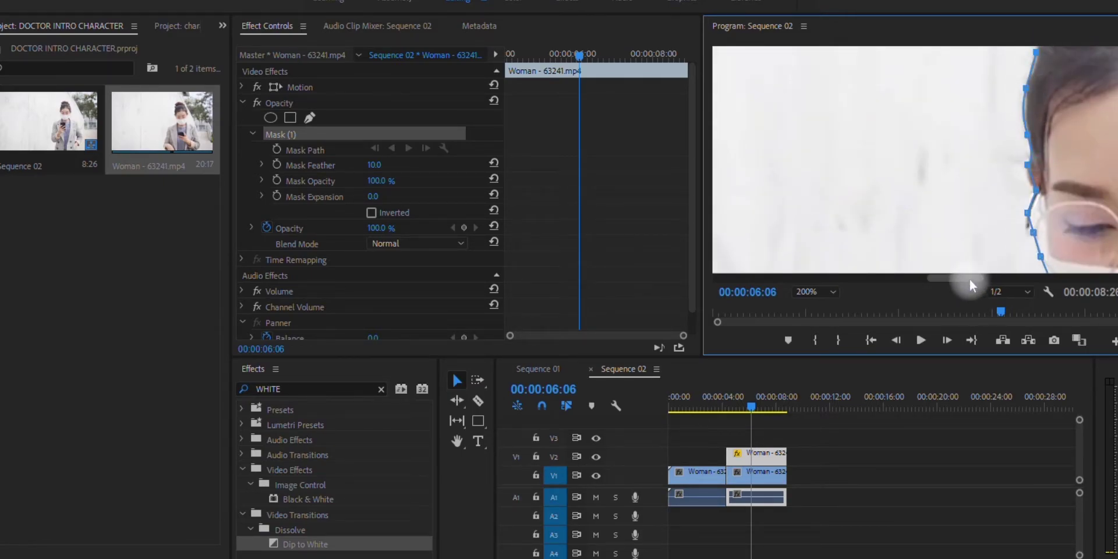
- Extend the mask path around the hair bun and over the top of the head to the far side
{"action": "left_click_drag", "start_coordinate": [971, 279], "coordinate": [987, 278]}
{"action": "scroll", "coordinate": [1111, 113], "scroll_direction": "up", "scroll_amount": 1}
{"action": "left_click", "coordinate": [929, 124]}
{"action": "left_click", "coordinate": [953, 94]}
{"action": "left_click", "coordinate": [942, 76]}
{"action": "scroll", "coordinate": [986, 97], "scroll_direction": "down", "scroll_amount": 2}
{"action": "scroll", "coordinate": [986, 97], "scroll_direction": "up", "scroll_amount": 3}
{"action": "left_click_drag", "start_coordinate": [956, 129], "coordinate": [980, 109]}
{"action": "left_click", "coordinate": [994, 100]}
{"action": "left_click", "coordinate": [1043, 97]}
{"action": "left_click", "coordinate": [1068, 100]}
{"action": "left_click", "coordinate": [1107, 100]}
{"action": "left_click", "coordinate": [1109, 127]}
{"action": "left_click", "coordinate": [1111, 156]}
- Trace the mask down the woman's far side, close it at the starting point on the hem, and fit the preview
{"action": "left_click_drag", "start_coordinate": [995, 279], "coordinate": [1009, 278]}
{"action": "left_click", "coordinate": [1021, 140]}
{"action": "left_click", "coordinate": [1050, 178]}
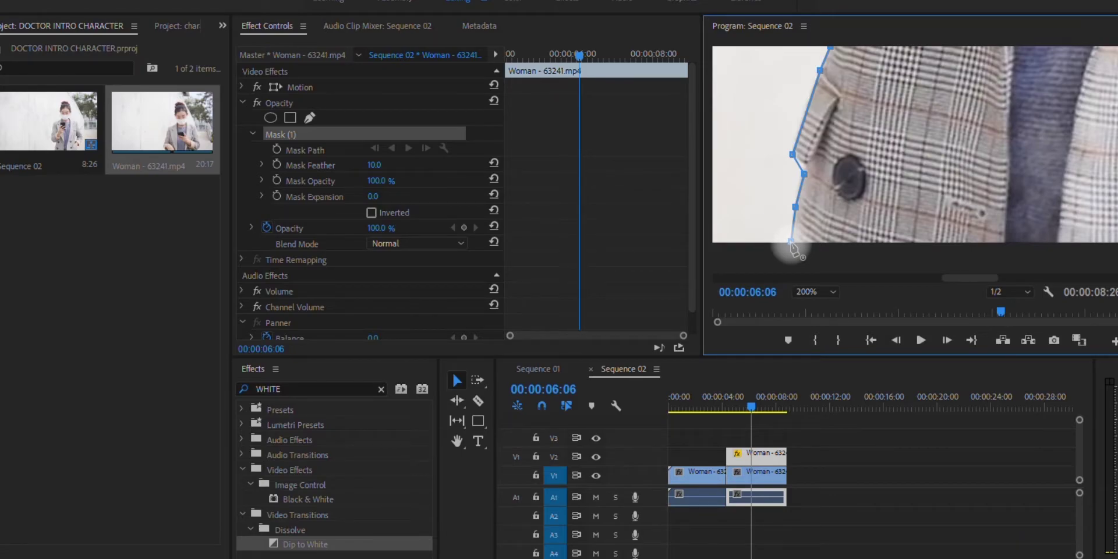
{"action": "left_click", "coordinate": [791, 240]}
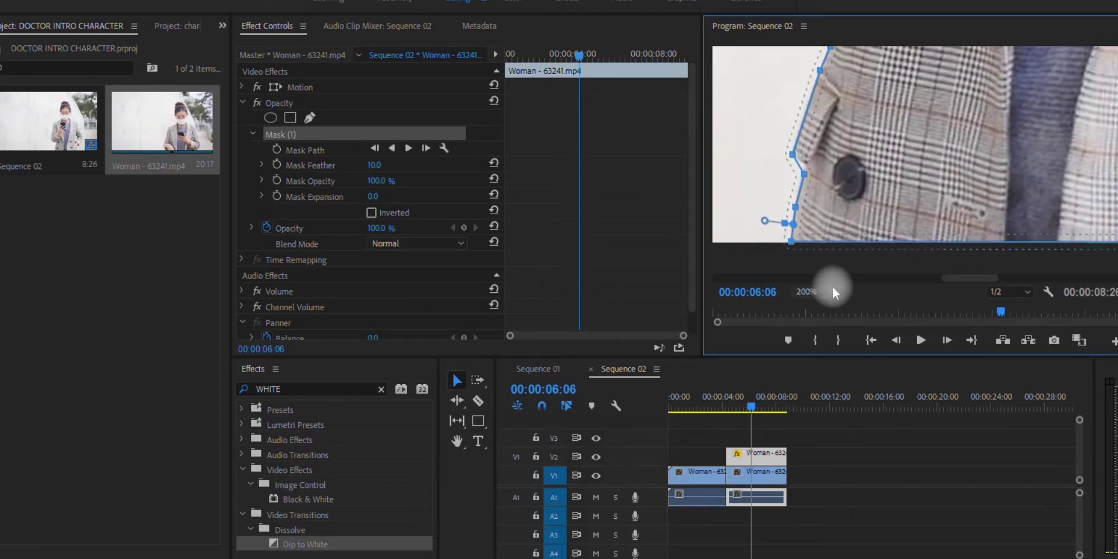
{"action": "left_click", "coordinate": [833, 289]}
{"action": "left_click", "coordinate": [811, 331]}
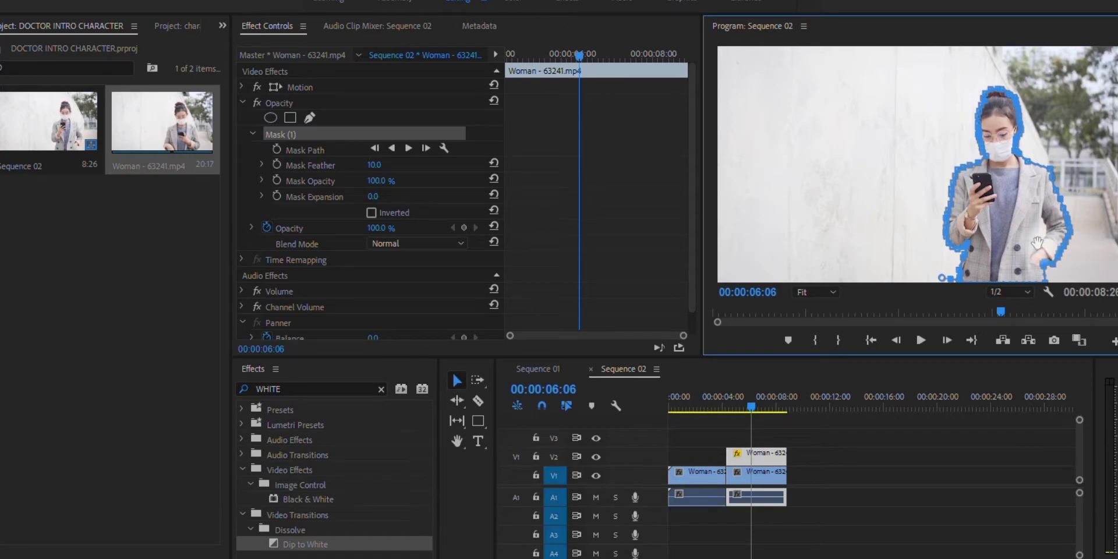
- Draw a second free-draw opacity mask on the V2 clip, and reselect Mask (1) to show the woman's outline
{"action": "left_click", "coordinate": [311, 117]}
{"action": "left_click", "coordinate": [973, 341]}
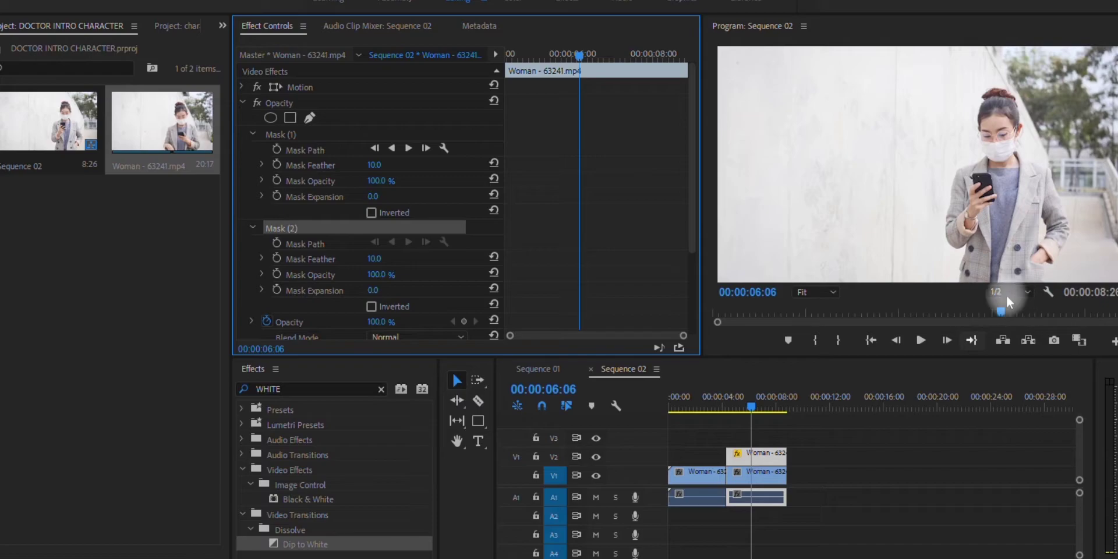
{"action": "left_click", "coordinate": [815, 291]}
{"action": "left_click", "coordinate": [818, 419]}
{"action": "left_click", "coordinate": [1012, 216]}
{"action": "left_click", "coordinate": [1024, 186]}
{"action": "left_click", "coordinate": [1027, 158]}
{"action": "left_click", "coordinate": [1024, 122]}
{"action": "left_click", "coordinate": [1004, 91]}
{"action": "left_click", "coordinate": [990, 70]}
{"action": "left_click", "coordinate": [834, 292]}
{"action": "left_click", "coordinate": [813, 309]}
{"action": "left_click", "coordinate": [281, 135]}
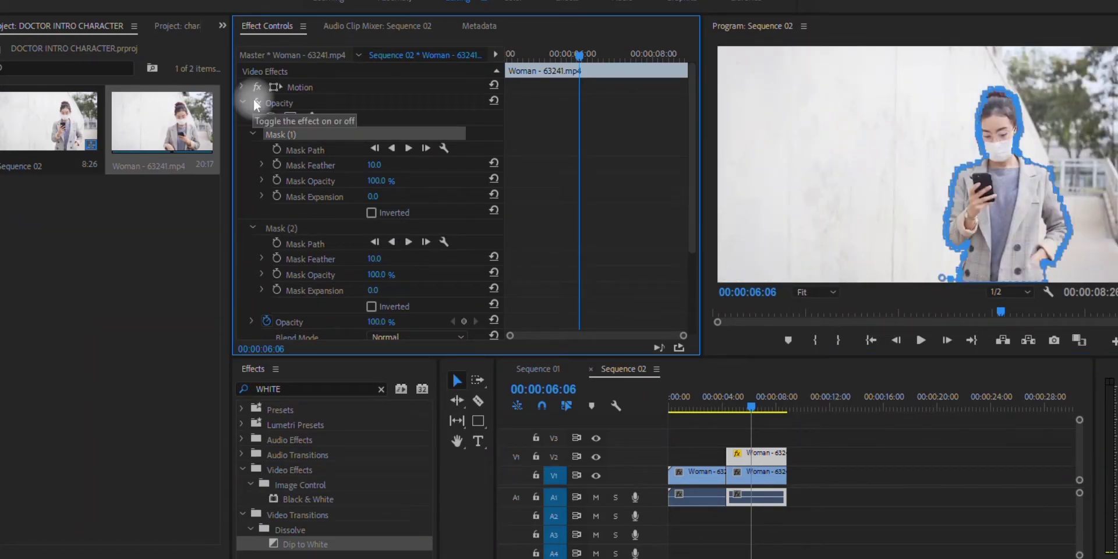
{"action": "left_click", "coordinate": [254, 105]}
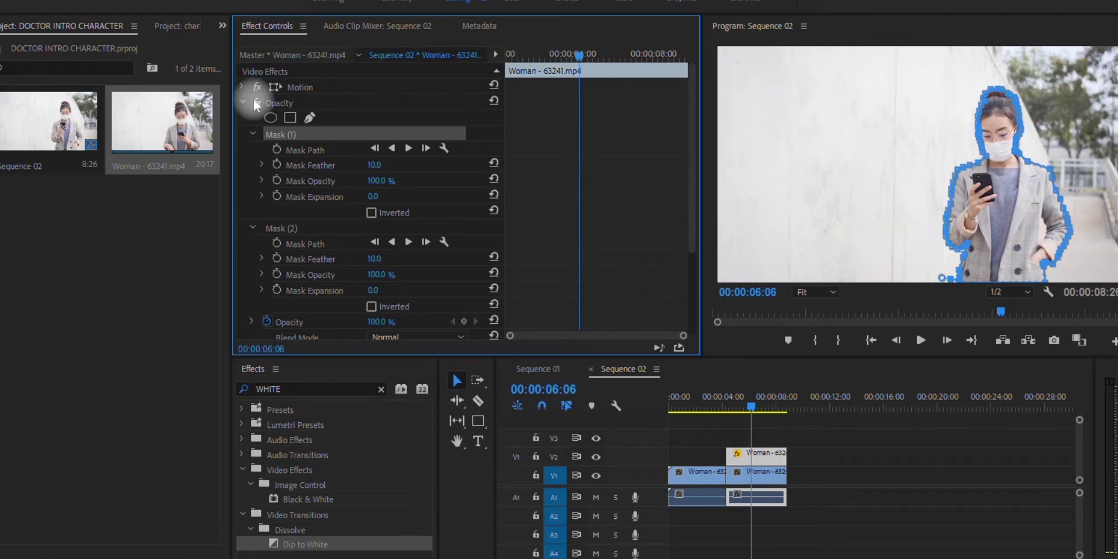
{"action": "left_click", "coordinate": [1001, 98]}
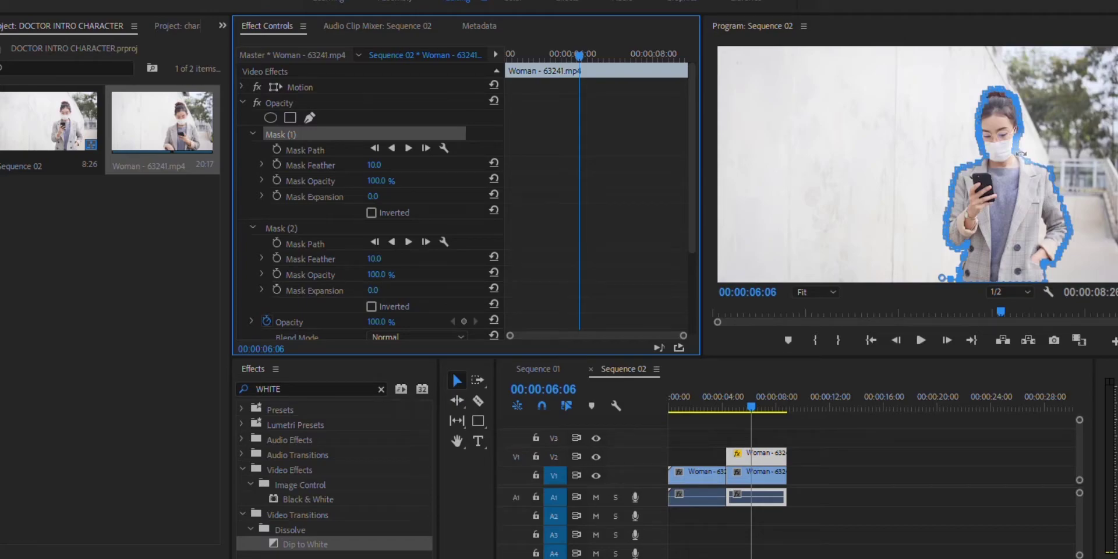
- Search the effects for "GAUS" and apply Gaussian Blur to the frozen clip on V1
{"action": "left_click_drag", "start_coordinate": [291, 389], "coordinate": [164, 405]}
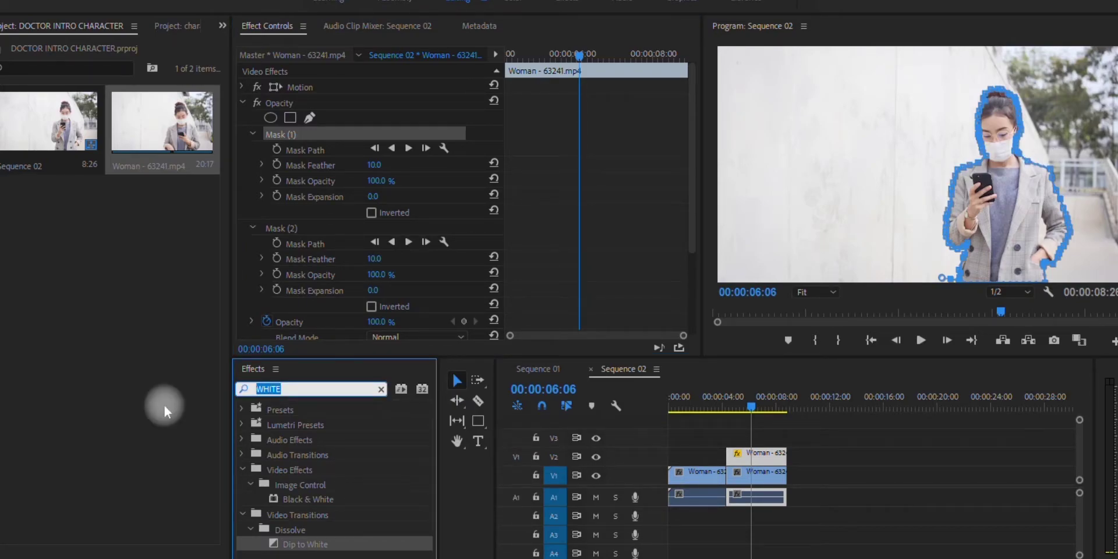
{"action": "type", "text": "GAUS"}
{"action": "left_click", "coordinate": [312, 545]}
{"action": "left_click_drag", "start_coordinate": [344, 545], "coordinate": [767, 478]}
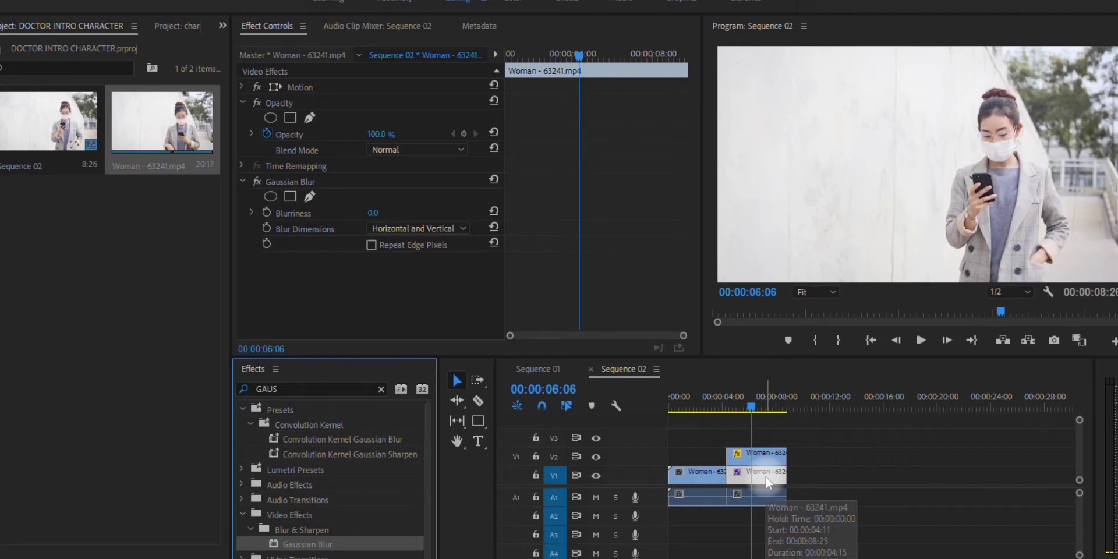
- Set the Gaussian Blur's Blurriness to 50 with Repeat Edge Pixels enabled, and play back the freeze-frame section
{"action": "left_click", "coordinate": [376, 214]}
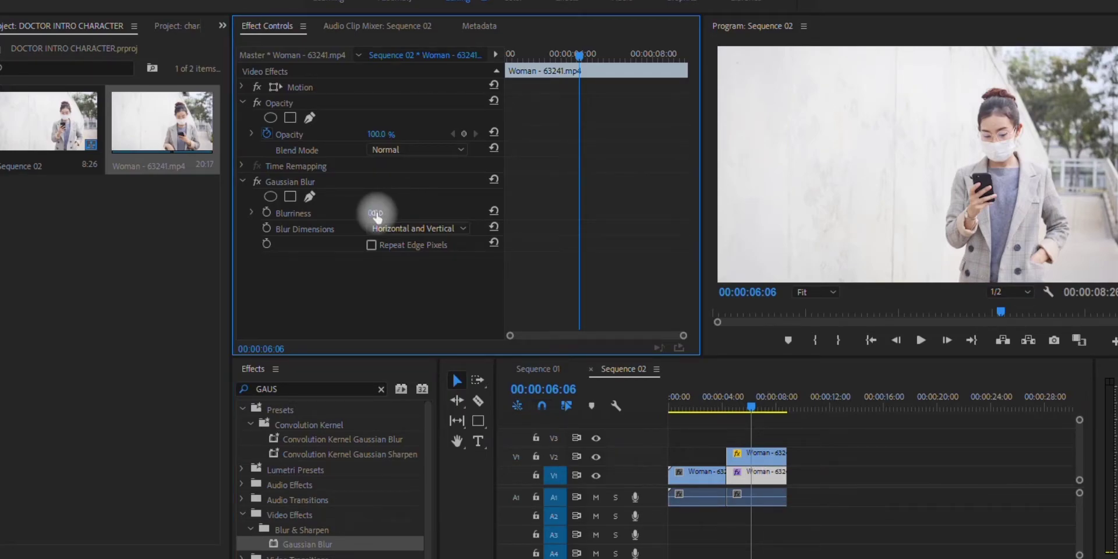
{"action": "mouse_move", "coordinate": [376, 214]}
{"action": "left_mouse_down"}
{"action": "mouse_move", "coordinate": [410, 215]}
{"action": "mouse_move", "coordinate": [386, 214]}
{"action": "left_mouse_up"}
{"action": "left_click", "coordinate": [386, 214]}
{"action": "type", "text": "50"}
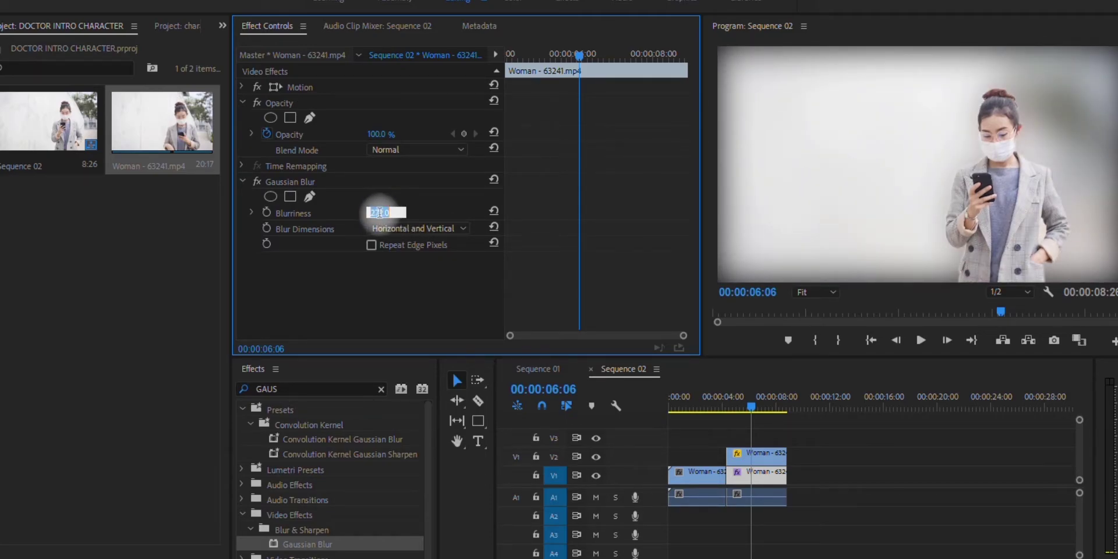
{"action": "key", "text": "Return"}
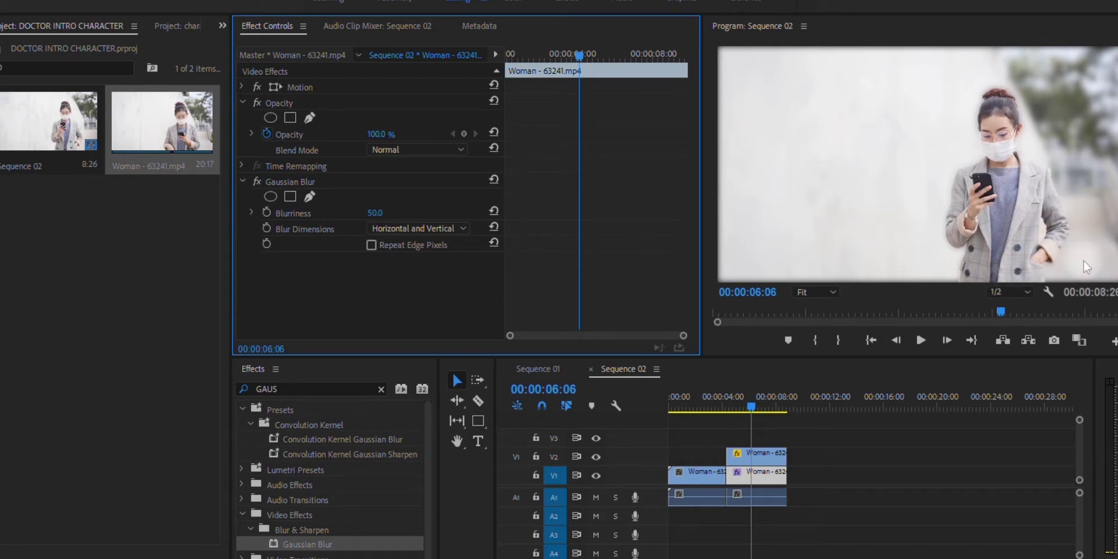
{"action": "left_click", "coordinate": [372, 245]}
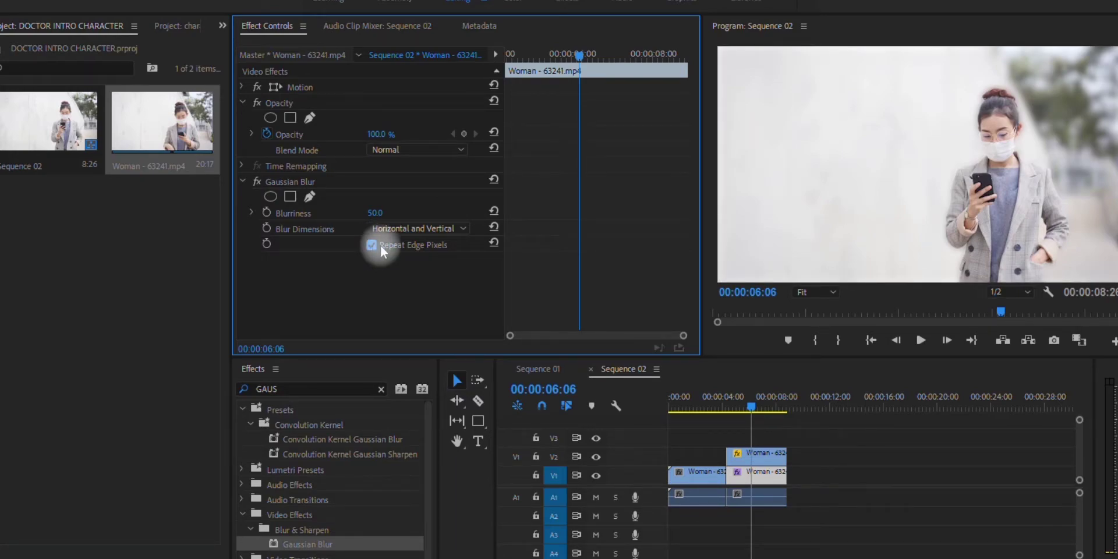
{"action": "left_click_drag", "start_coordinate": [753, 406], "coordinate": [709, 417]}
{"action": "key", "text": "space"}
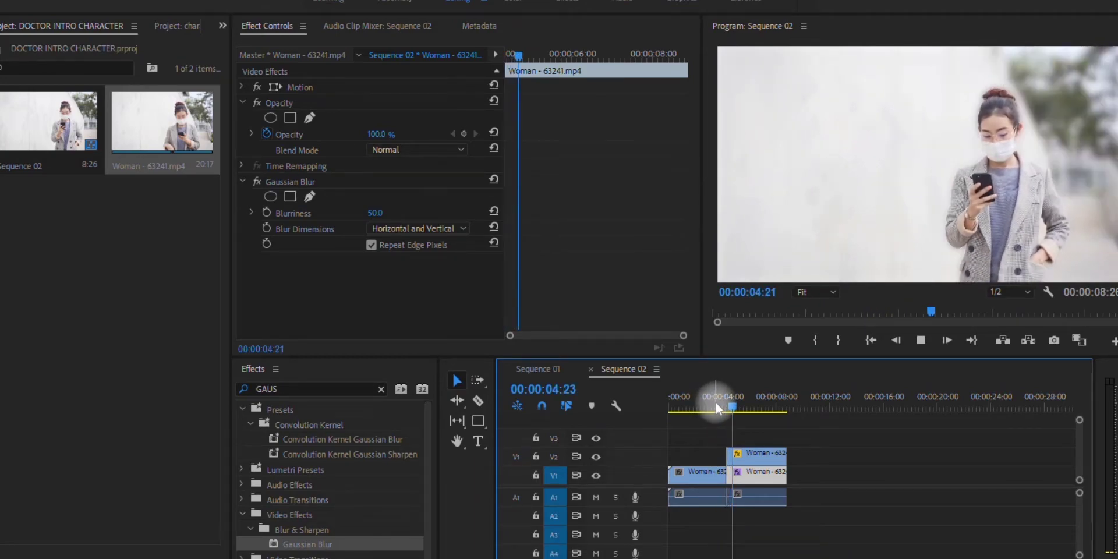
{"action": "key", "text": "space"}
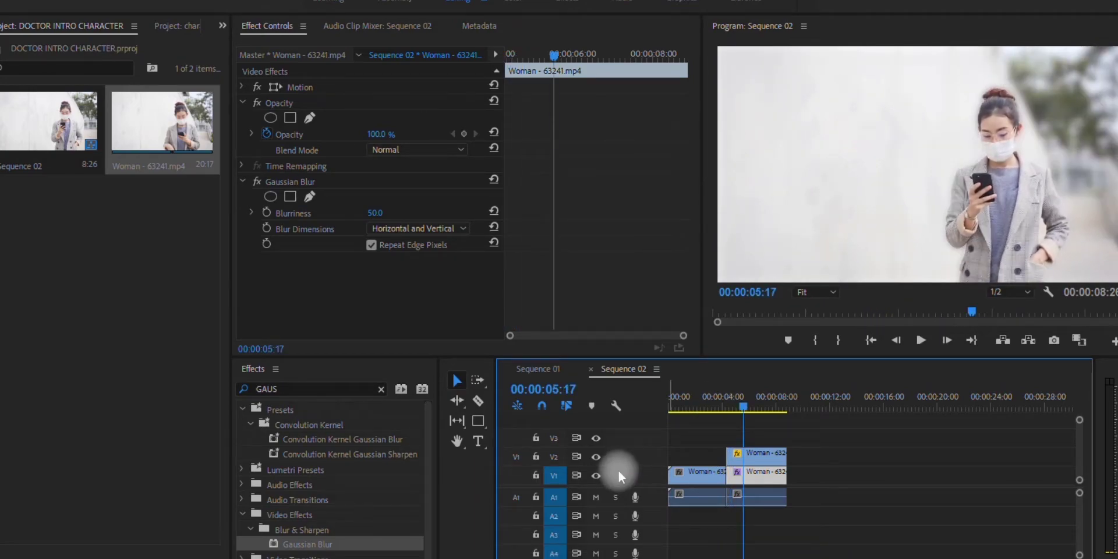
- Search the effects for "BLACK" and apply Black & White to the frozen clip on V1
{"action": "left_click", "coordinate": [299, 390]}
{"action": "type", "text": "BLACK"}
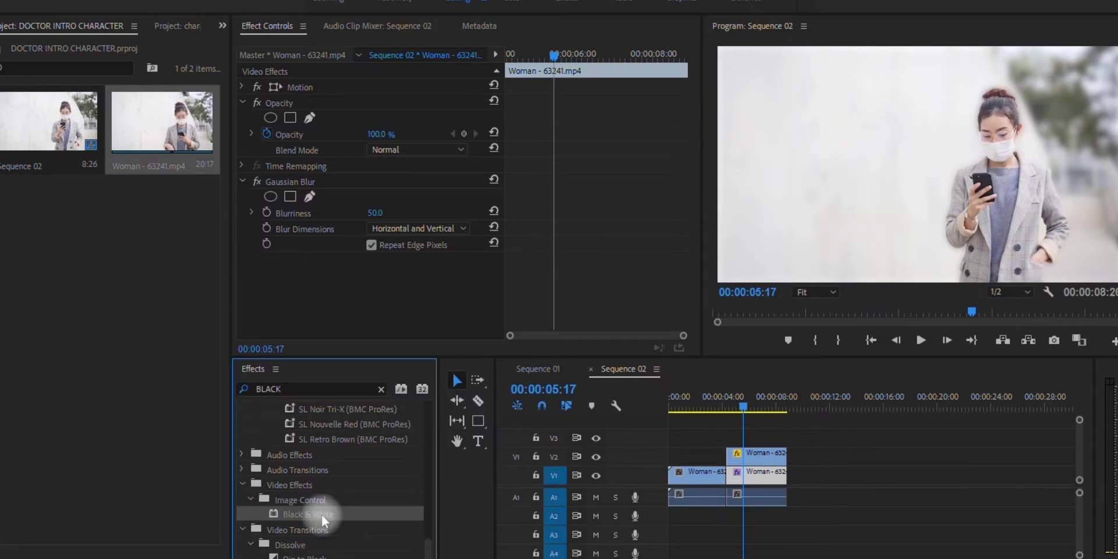
{"action": "left_click_drag", "start_coordinate": [321, 515], "coordinate": [766, 480]}
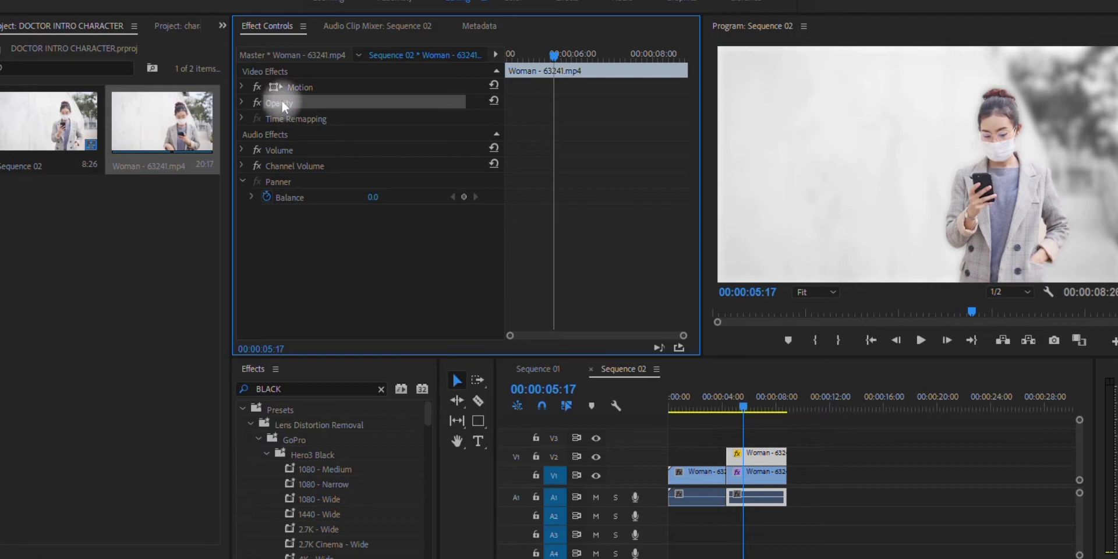
- Keyframe the V2 clip's Scale from 100 at its start to 164 at its end, and play back the zoom
{"action": "left_click", "coordinate": [242, 86]}
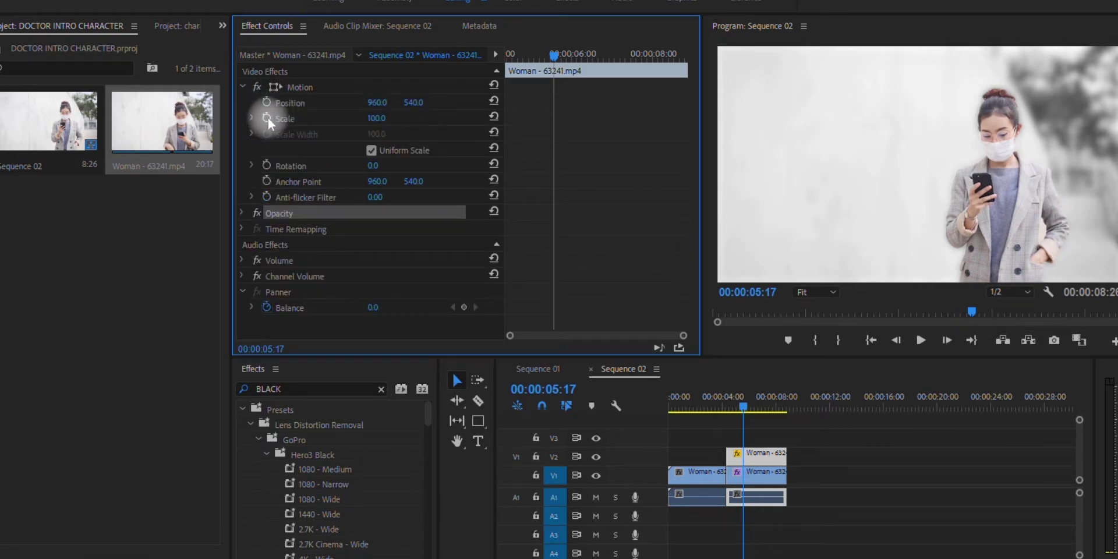
{"action": "left_click_drag", "start_coordinate": [556, 52], "coordinate": [466, 76]}
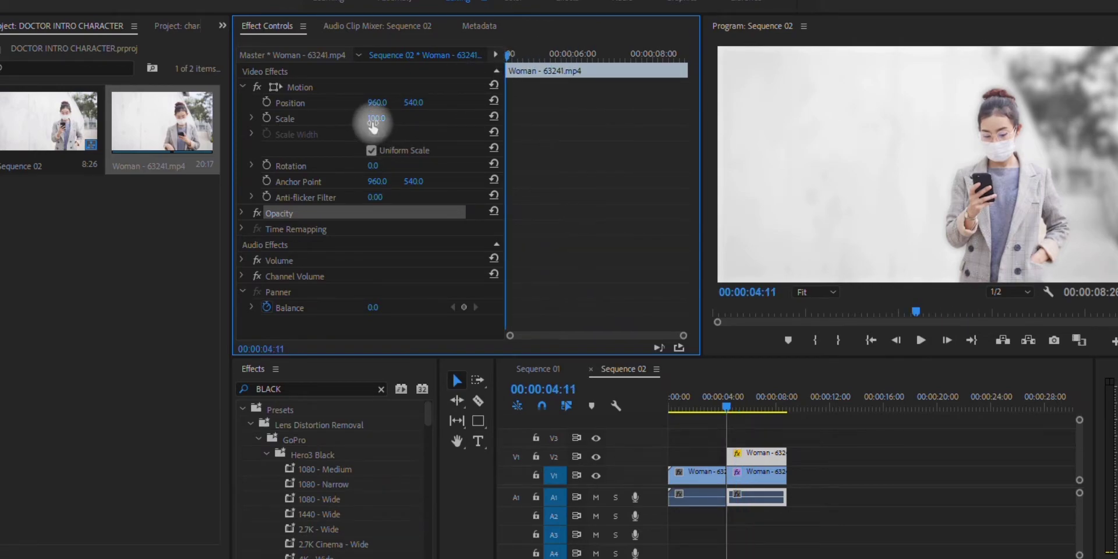
{"action": "left_click", "coordinate": [267, 118]}
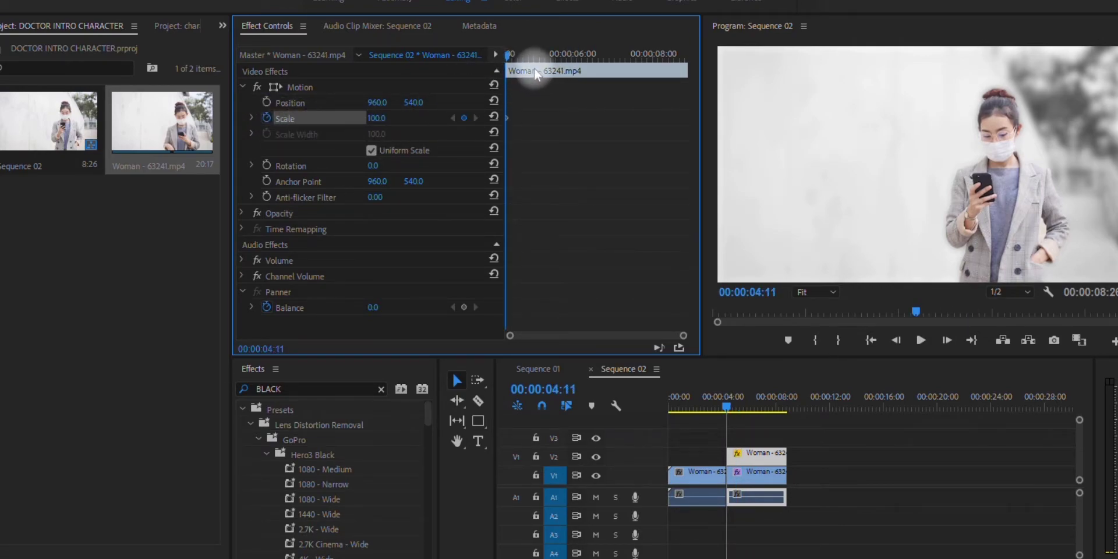
{"action": "left_click_drag", "start_coordinate": [507, 58], "coordinate": [690, 69]}
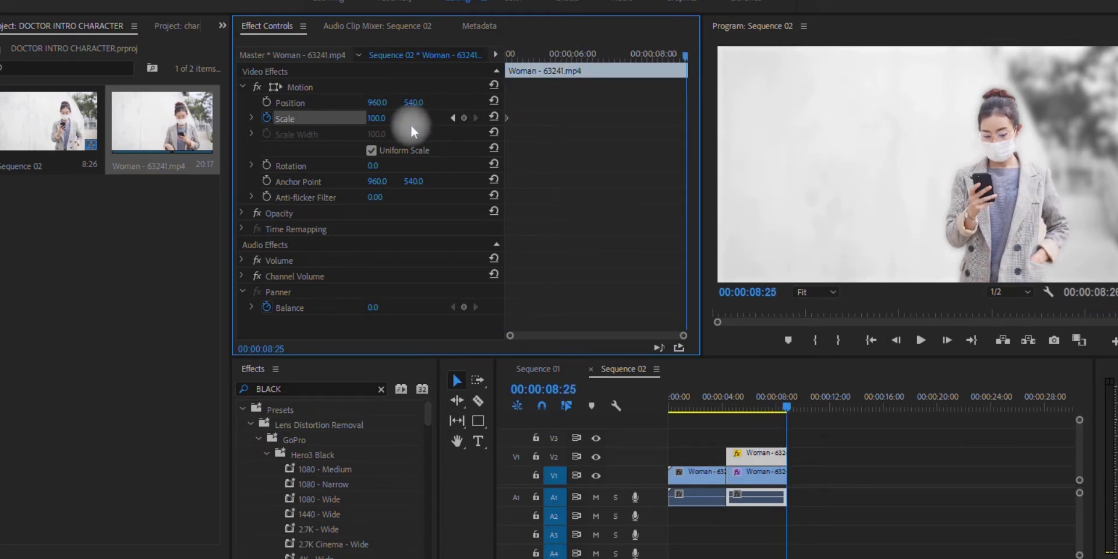
{"action": "left_click_drag", "start_coordinate": [380, 123], "coordinate": [400, 123]}
{"action": "left_click_drag", "start_coordinate": [376, 118], "coordinate": [387, 117]}
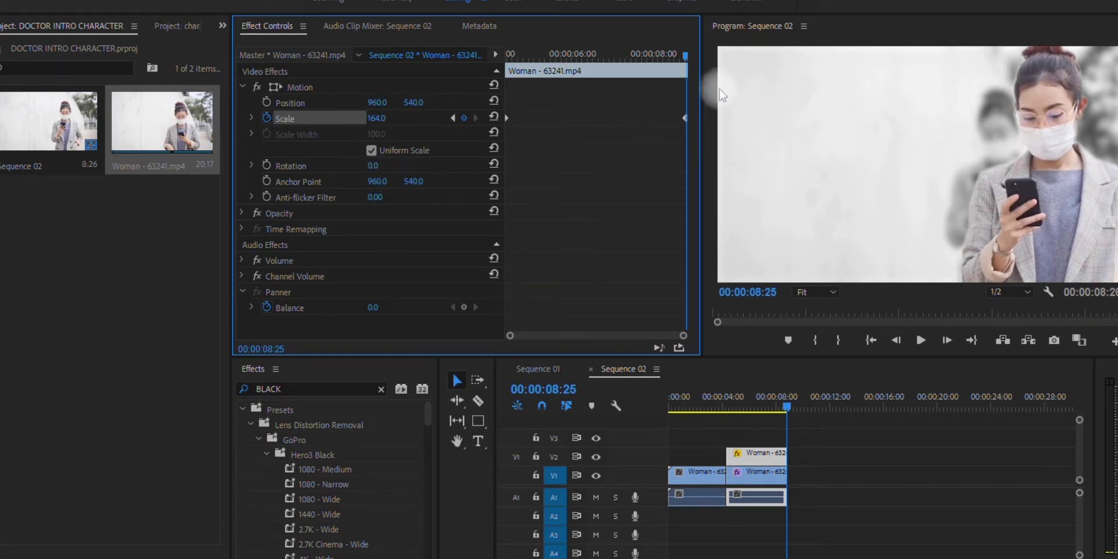
{"action": "left_click_drag", "start_coordinate": [684, 56], "coordinate": [508, 56]}
{"action": "key", "text": "space"}
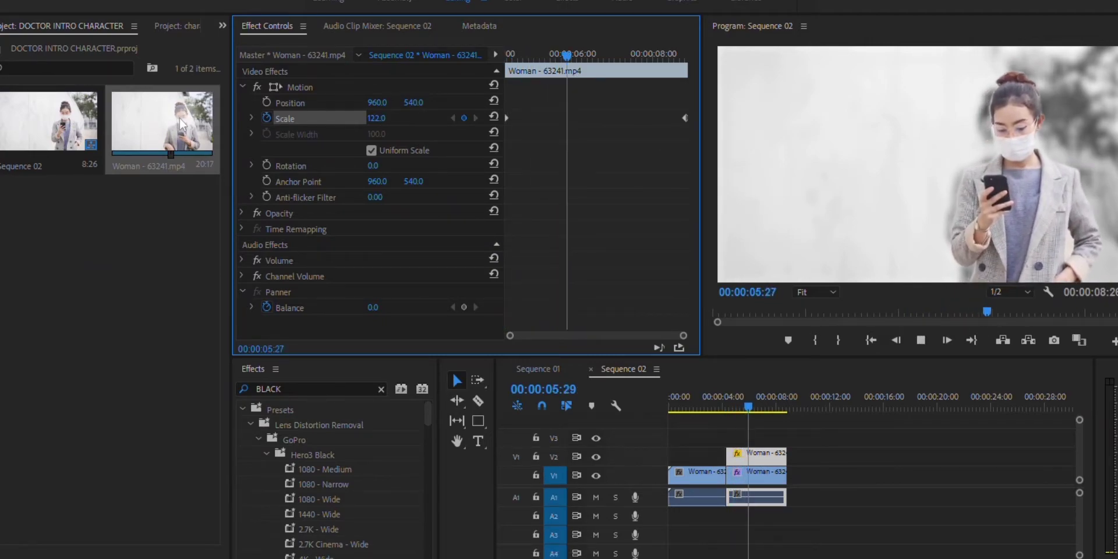
{"action": "key", "text": "space"}
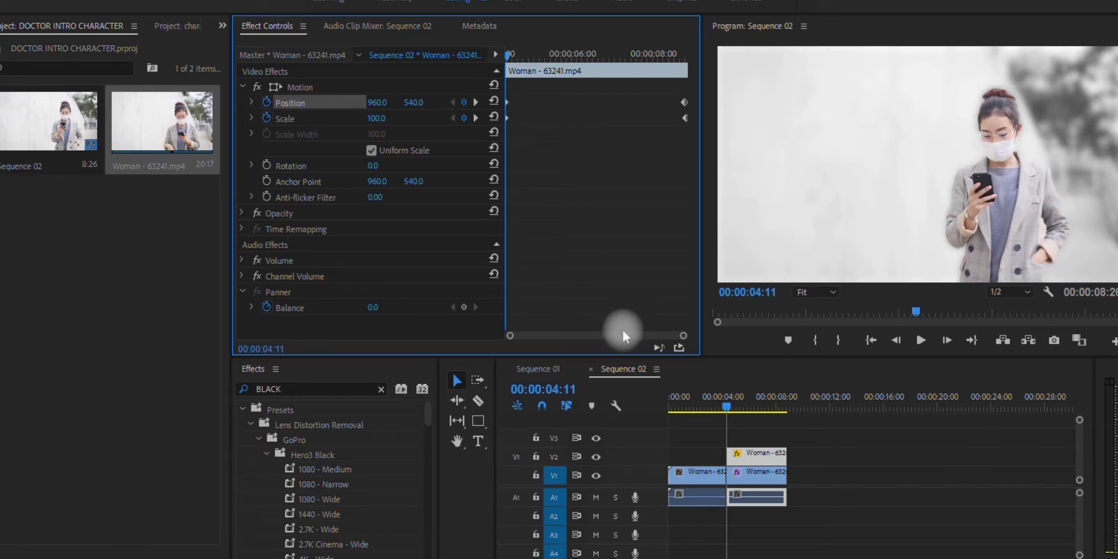
- Move the masked clip up to V4 and add a "THE DOCTOR" title on V3 beneath it, spanning the freeze-frame section
{"action": "left_click_drag", "start_coordinate": [757, 454], "coordinate": [749, 438]}
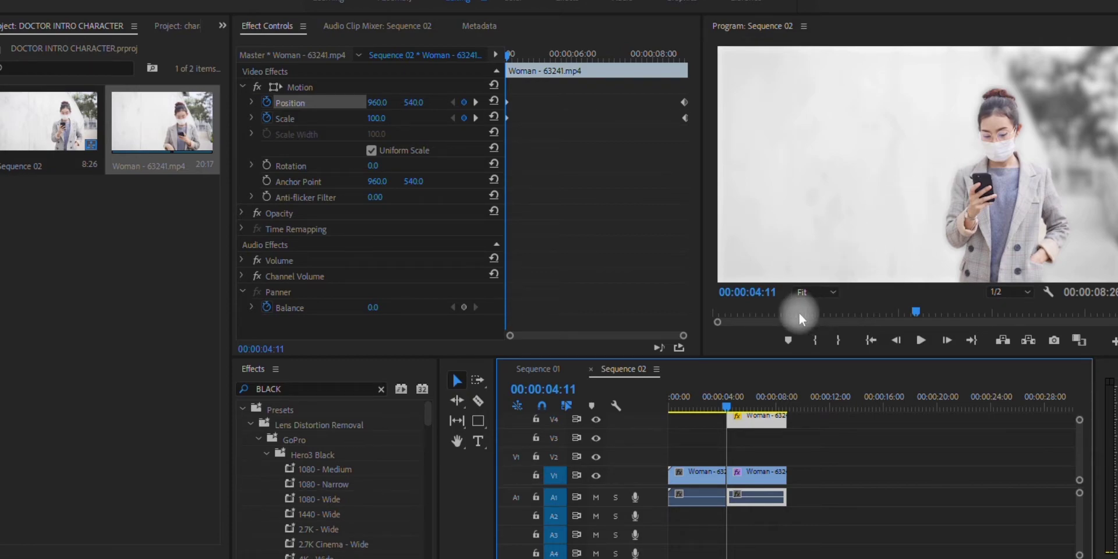
{"action": "left_click", "coordinate": [550, 399]}
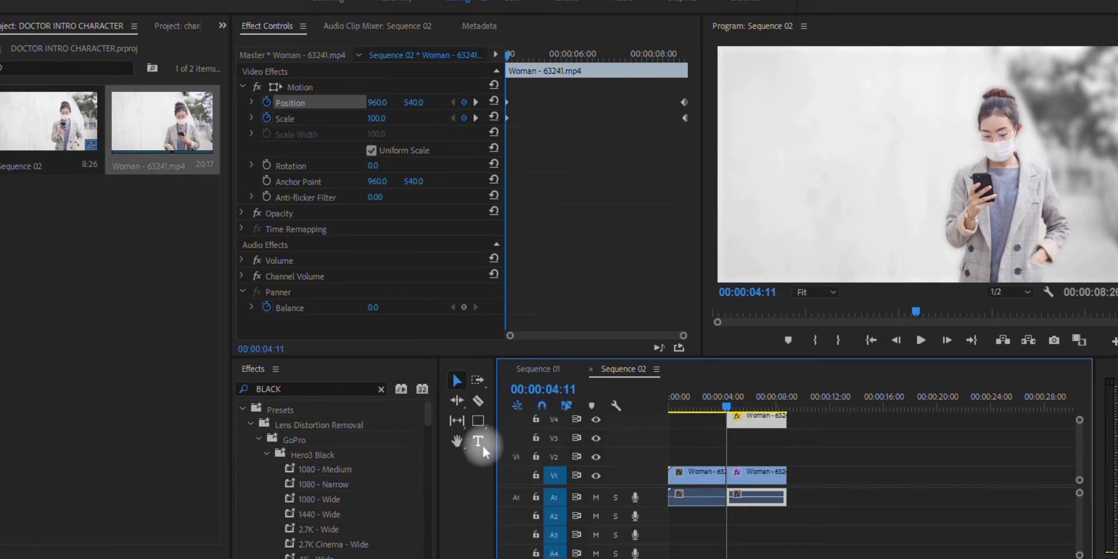
{"action": "left_click_drag", "start_coordinate": [497, 392], "coordinate": [485, 392]}
{"action": "left_click", "coordinate": [458, 522]}
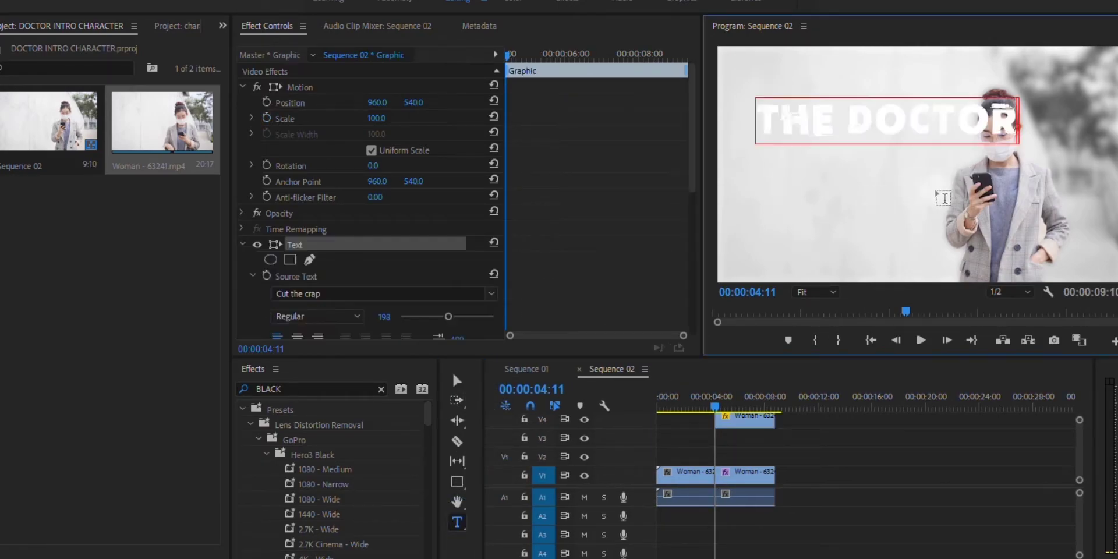
{"action": "left_click", "coordinate": [765, 435]}
{"action": "left_click_drag", "start_coordinate": [757, 433], "coordinate": [780, 463]}
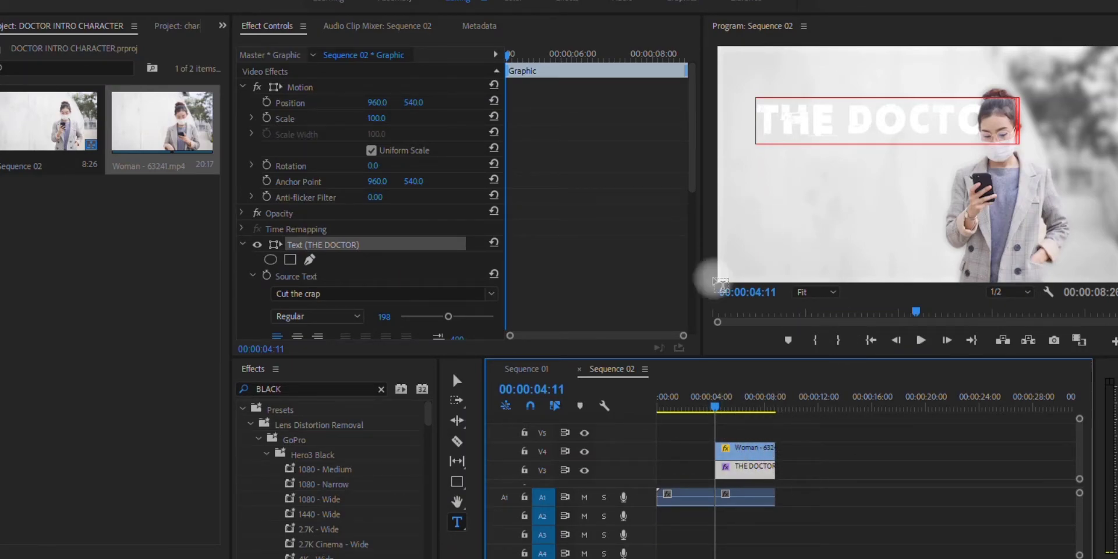
- Shift the title left, break it into two lines after "THE", and enlarge it to a scale of about 132
{"action": "left_click", "coordinate": [458, 382]}
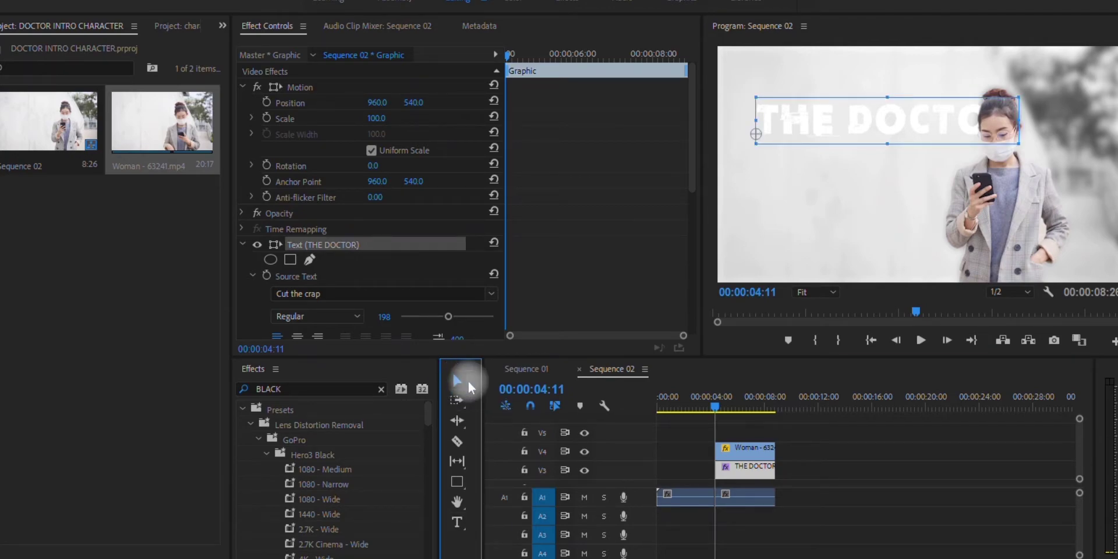
{"action": "left_click_drag", "start_coordinate": [900, 126], "coordinate": [875, 150]}
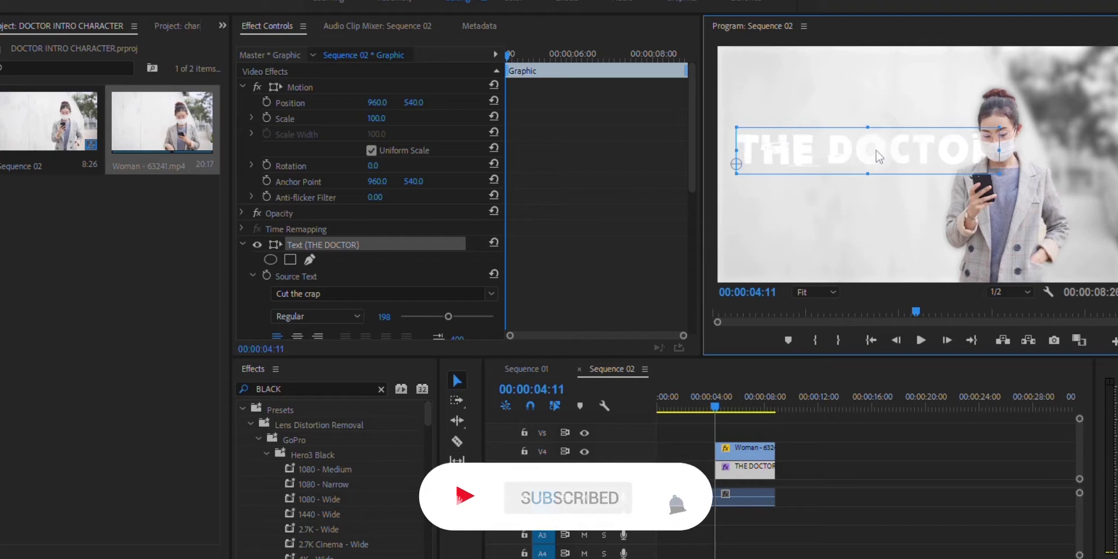
{"action": "double_click", "coordinate": [833, 146]}
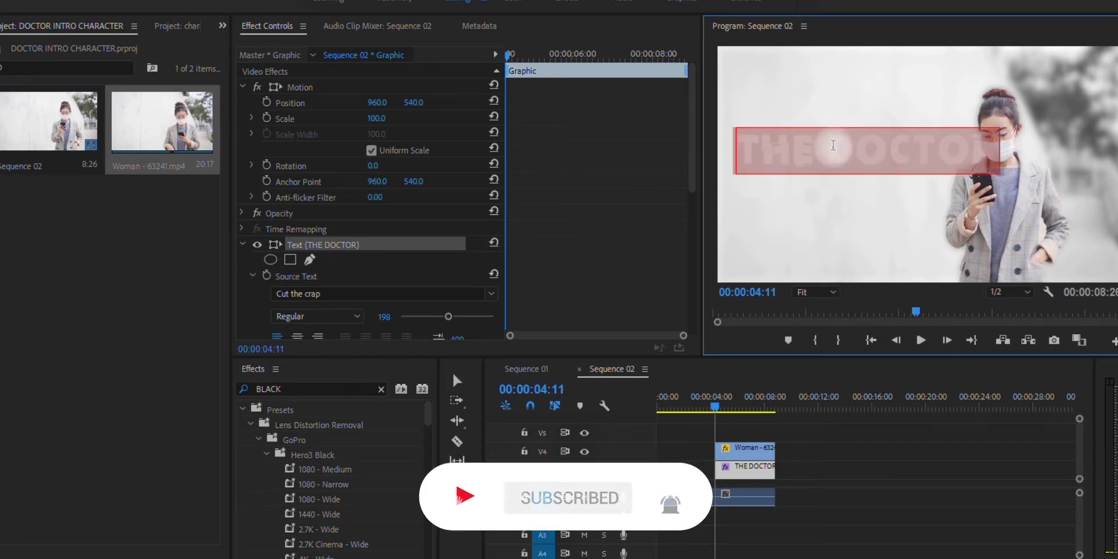
{"action": "key", "text": "Return"}
{"action": "left_click", "coordinate": [458, 382]}
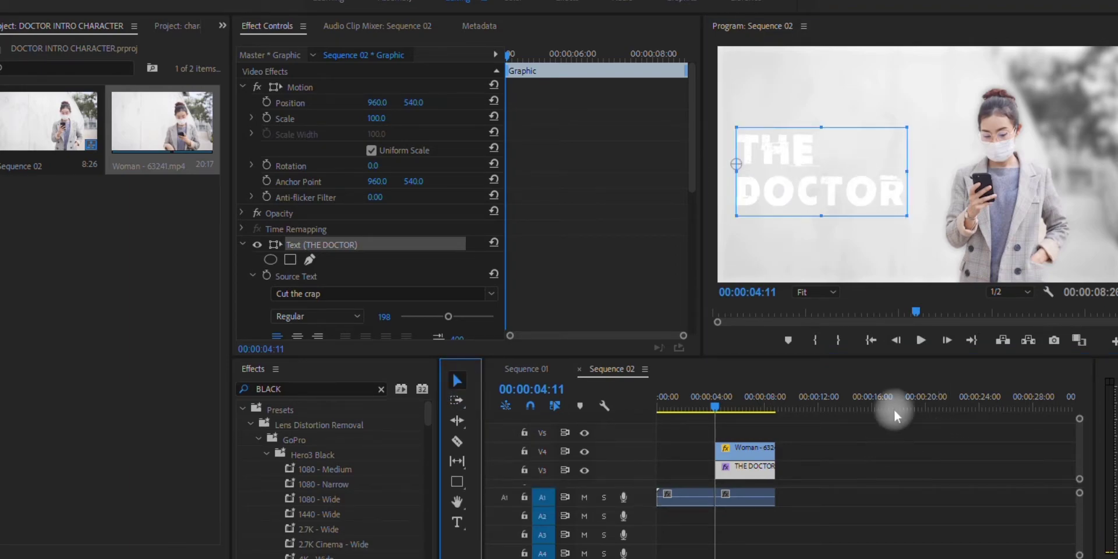
{"action": "left_click", "coordinate": [918, 175]}
{"action": "left_click_drag", "start_coordinate": [929, 172], "coordinate": [943, 171]}
- Draw a full-width purple rectangle across the title area and place it on V2 beneath the title for the freeze-frame section
{"action": "left_click", "coordinate": [461, 482]}
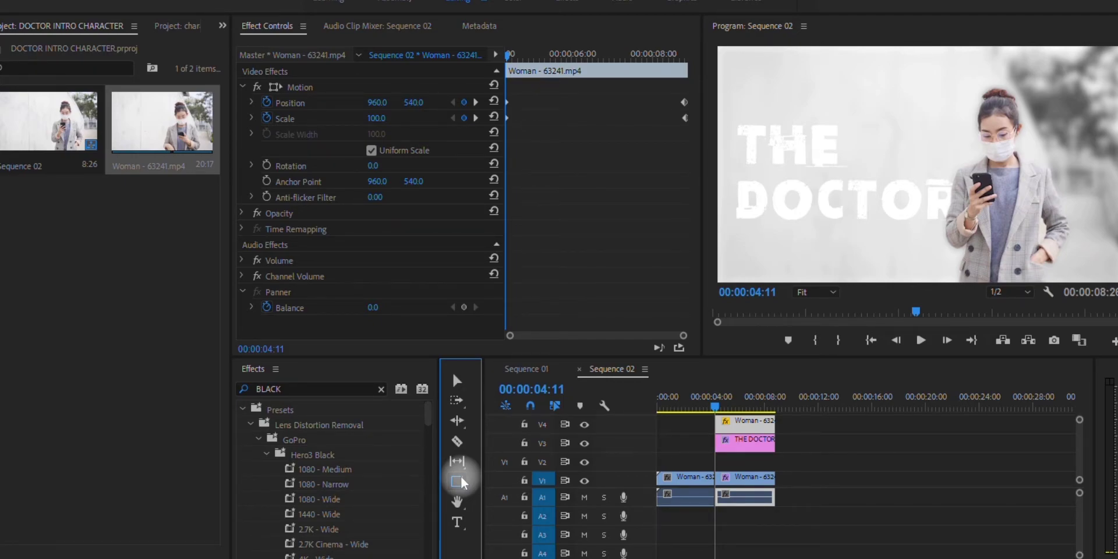
{"action": "left_click", "coordinate": [458, 481]}
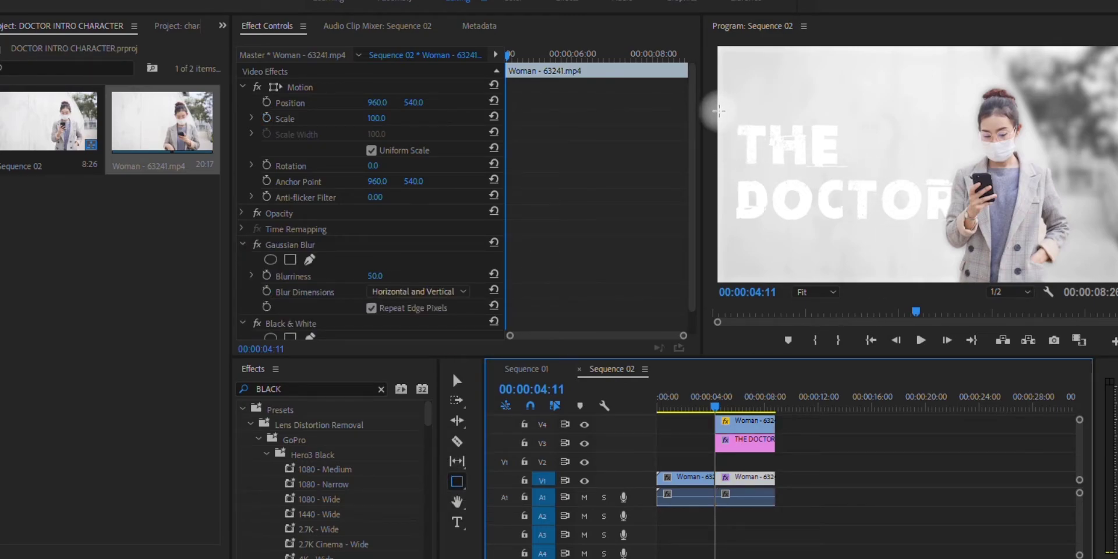
{"action": "left_click_drag", "start_coordinate": [719, 128], "coordinate": [1116, 227]}
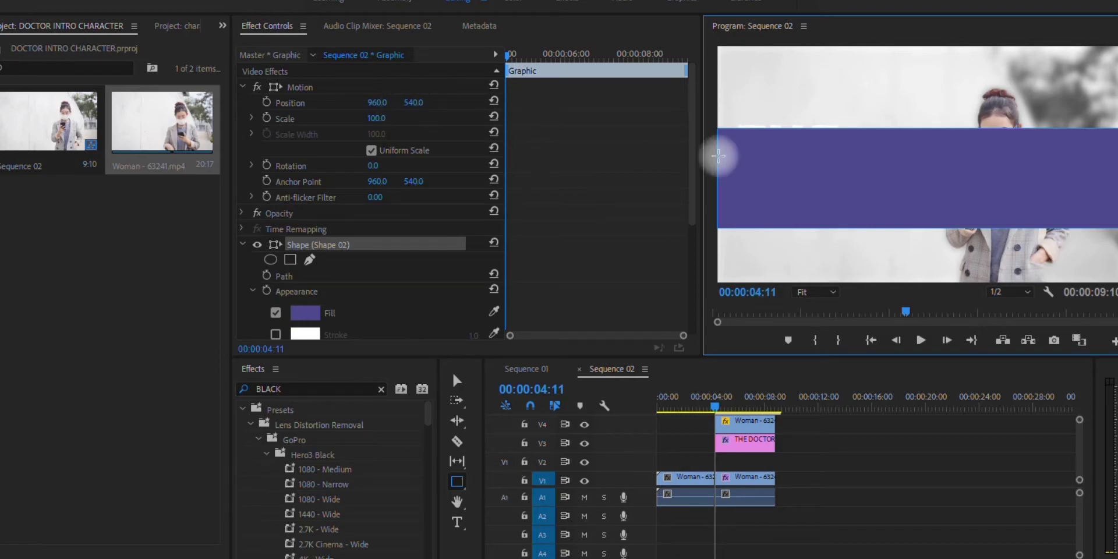
{"action": "scroll", "coordinate": [306, 266], "scroll_direction": "down", "scroll_amount": 4}
{"action": "scroll", "coordinate": [874, 469], "scroll_direction": "up", "scroll_amount": 1}
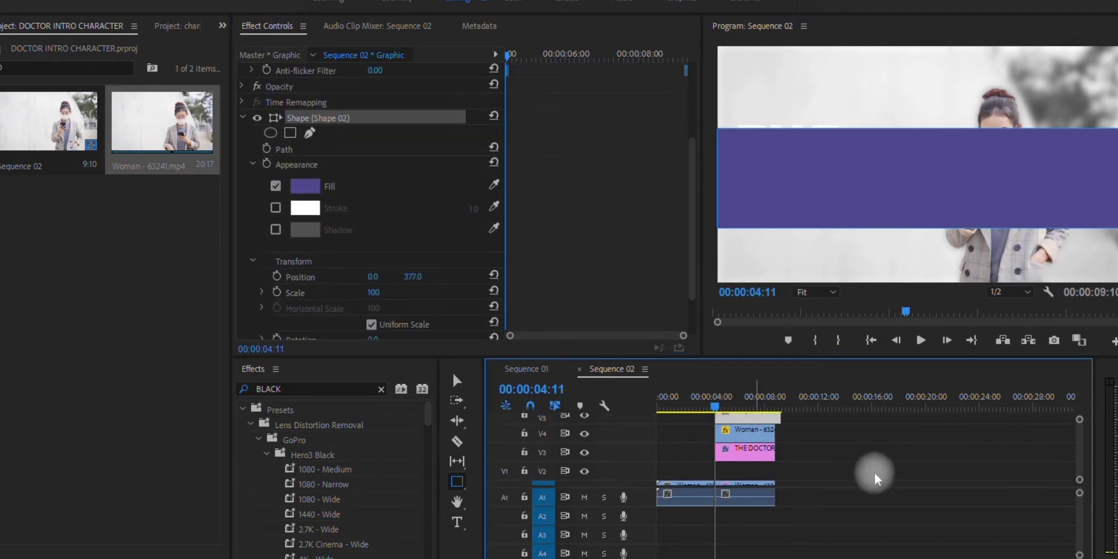
{"action": "left_click_drag", "start_coordinate": [752, 417], "coordinate": [775, 467]}
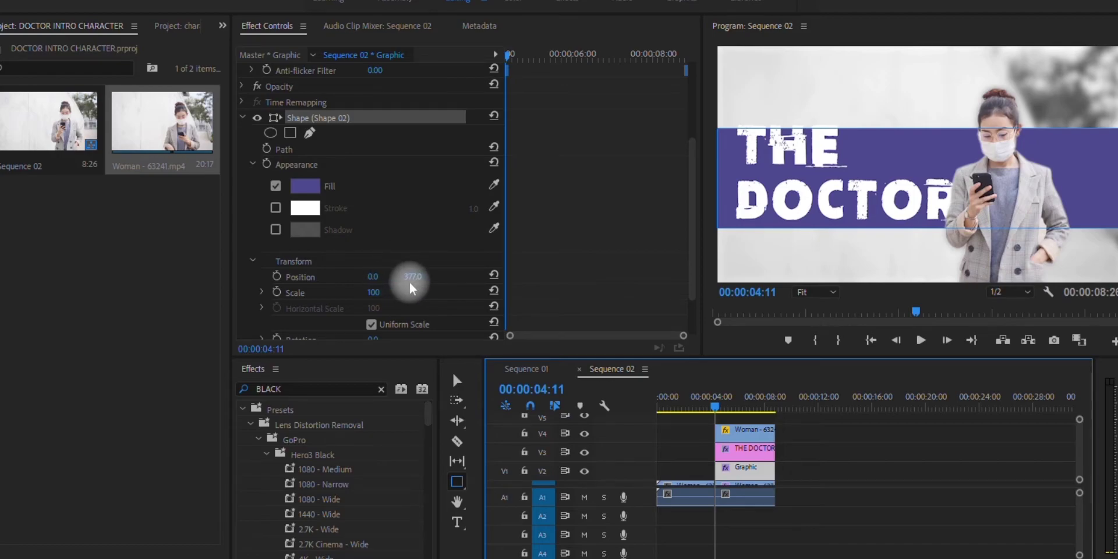
- Set the rectangle's scale to 117 and its vertical position to 315, and play back the freeze-frame section
{"action": "left_click_drag", "start_coordinate": [415, 277], "coordinate": [403, 277]}
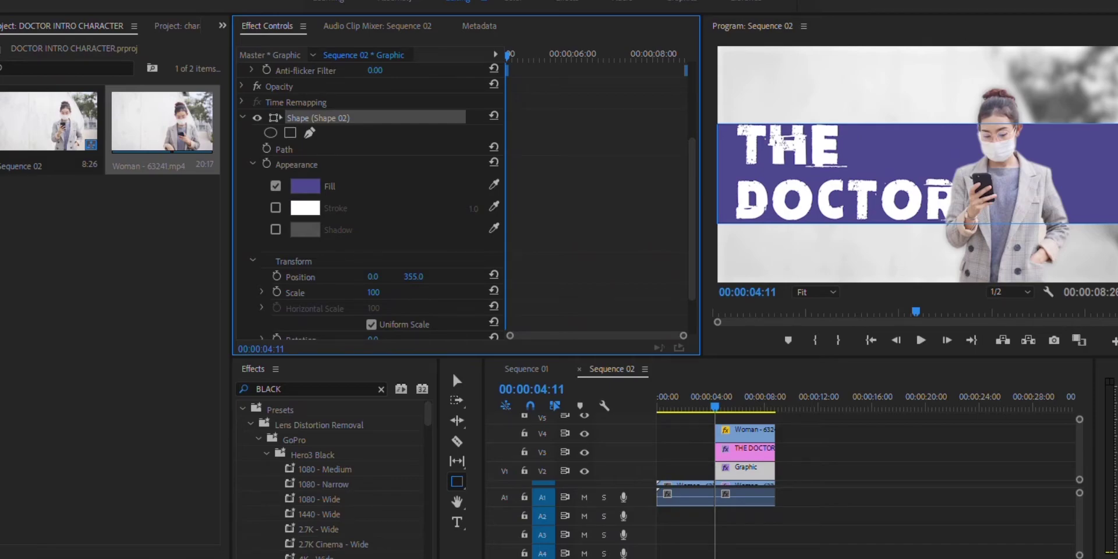
{"action": "left_click_drag", "start_coordinate": [404, 293], "coordinate": [404, 294]}
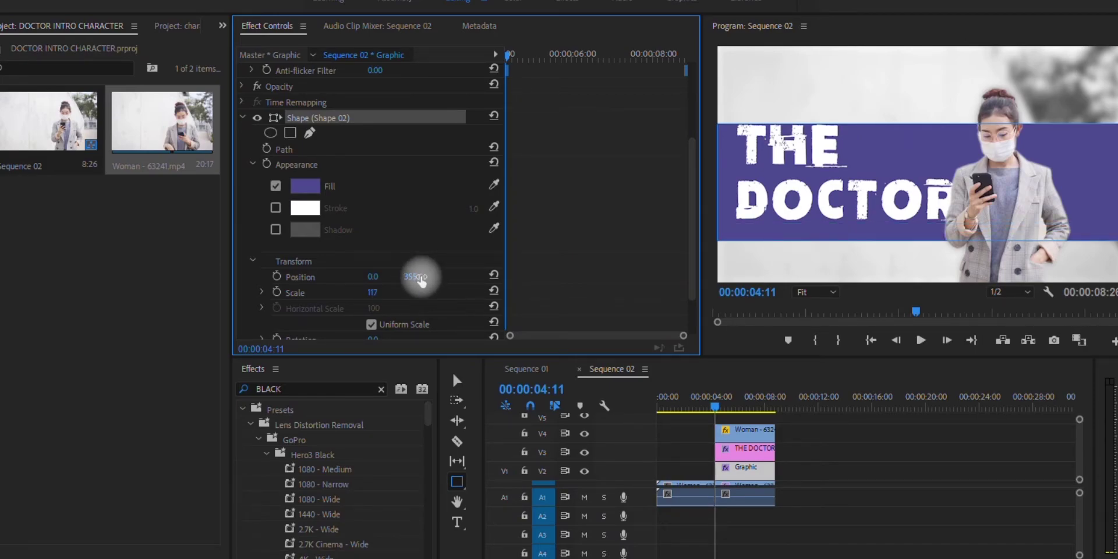
{"action": "left_click_drag", "start_coordinate": [413, 277], "coordinate": [410, 276]}
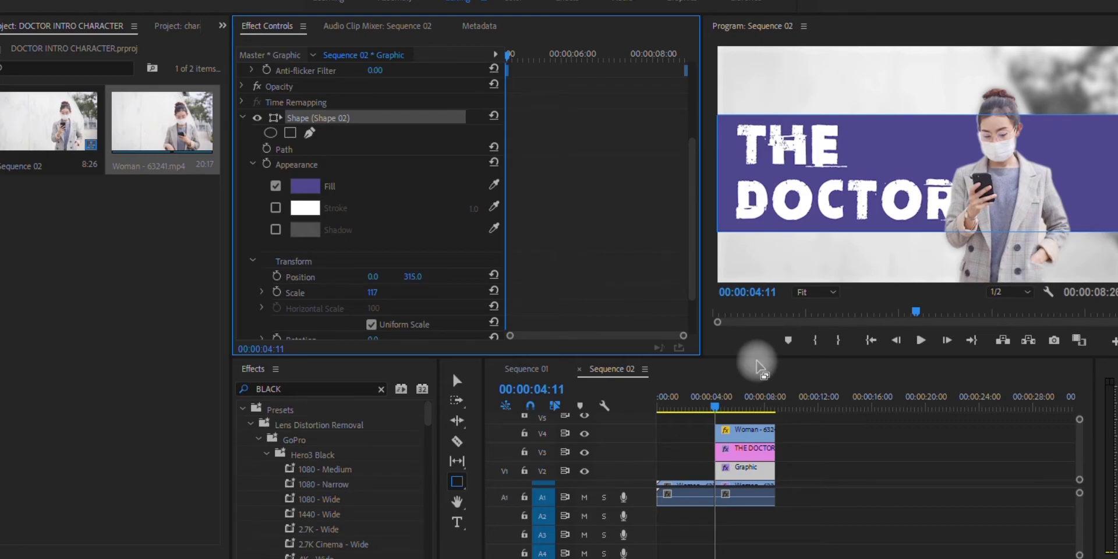
{"action": "left_click", "coordinate": [687, 411]}
{"action": "key", "text": "space"}
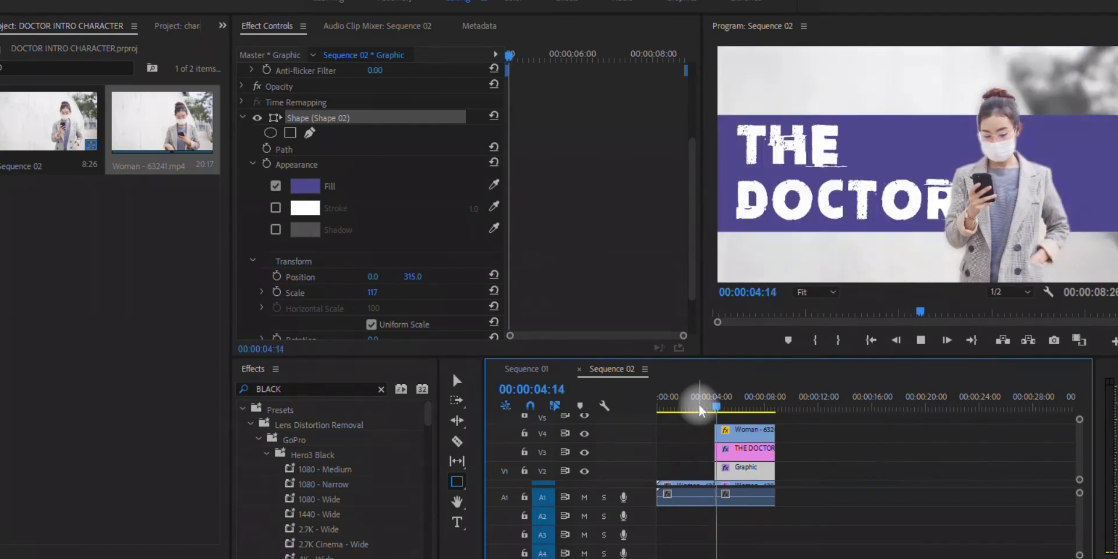
{"action": "key", "text": "space"}
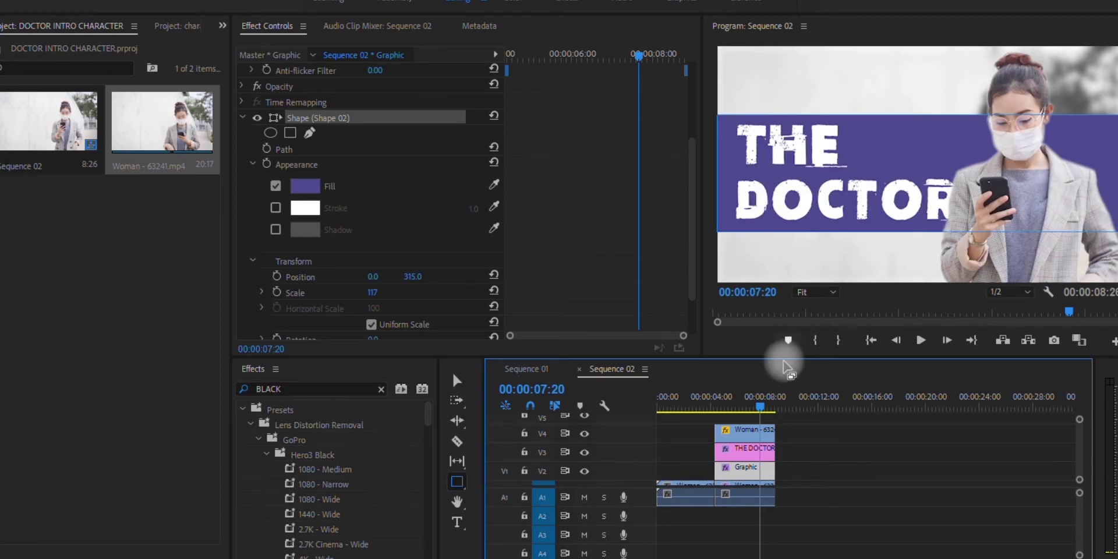
- Set the title text's position to 19, 540 at the start of the freeze frame
{"action": "left_click", "coordinate": [734, 401]}
{"action": "left_click", "coordinate": [757, 452]}
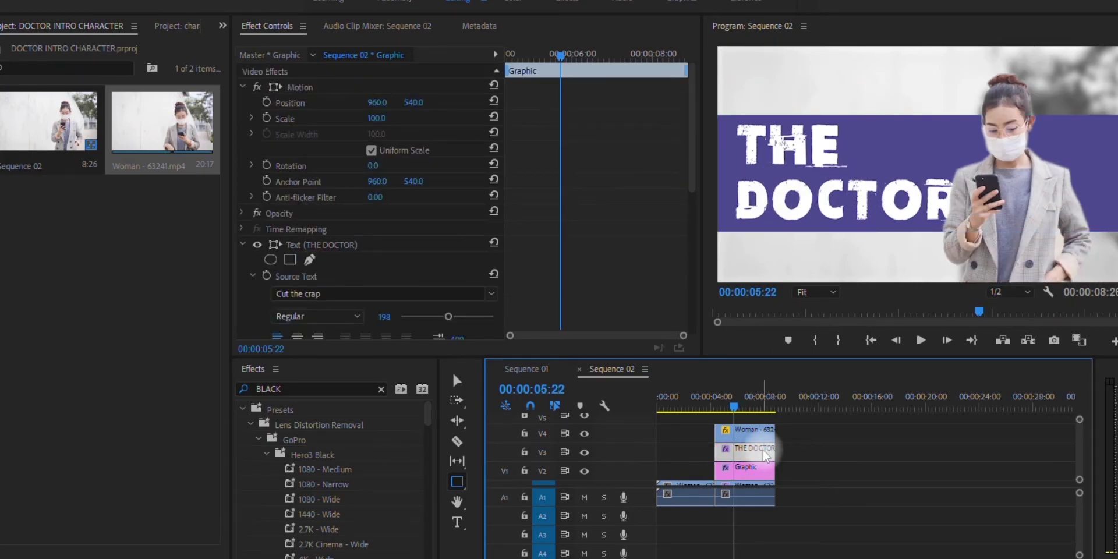
{"action": "left_click_drag", "start_coordinate": [560, 56], "coordinate": [331, 282]}
{"action": "left_click_drag", "start_coordinate": [691, 180], "coordinate": [686, 316]}
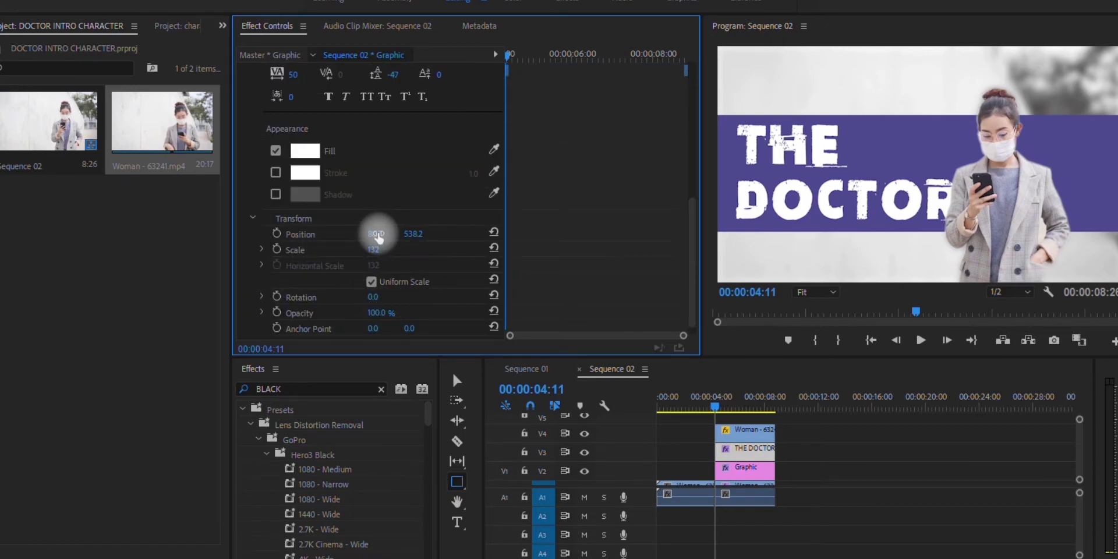
{"action": "left_click_drag", "start_coordinate": [379, 234], "coordinate": [373, 234]}
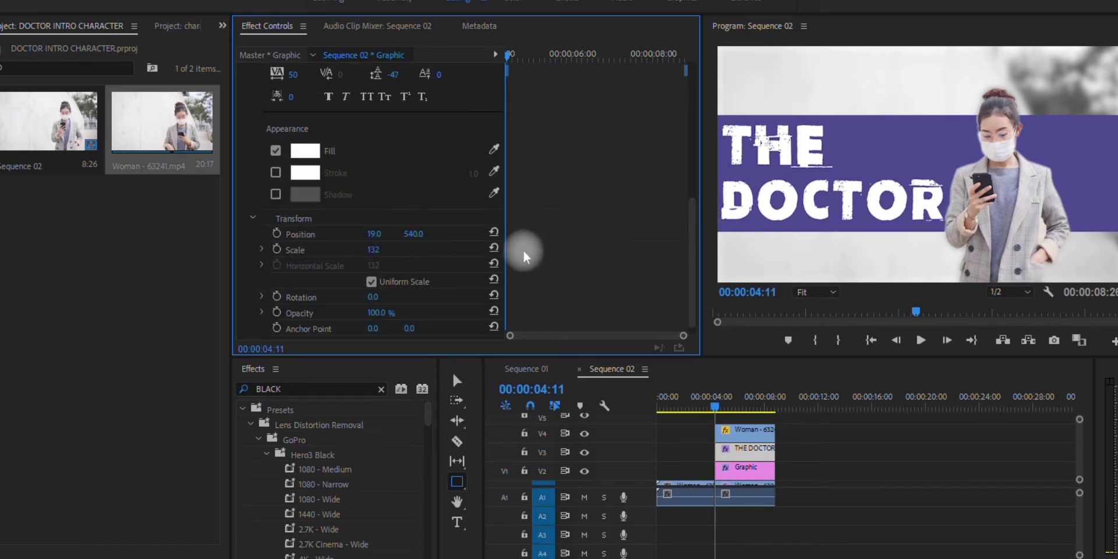
- Keyframe the title's position to drift right from 19, 540 between the clip's start and end, and play back the motion
{"action": "left_click", "coordinate": [277, 233]}
{"action": "left_click_drag", "start_coordinate": [508, 55], "coordinate": [686, 56]}
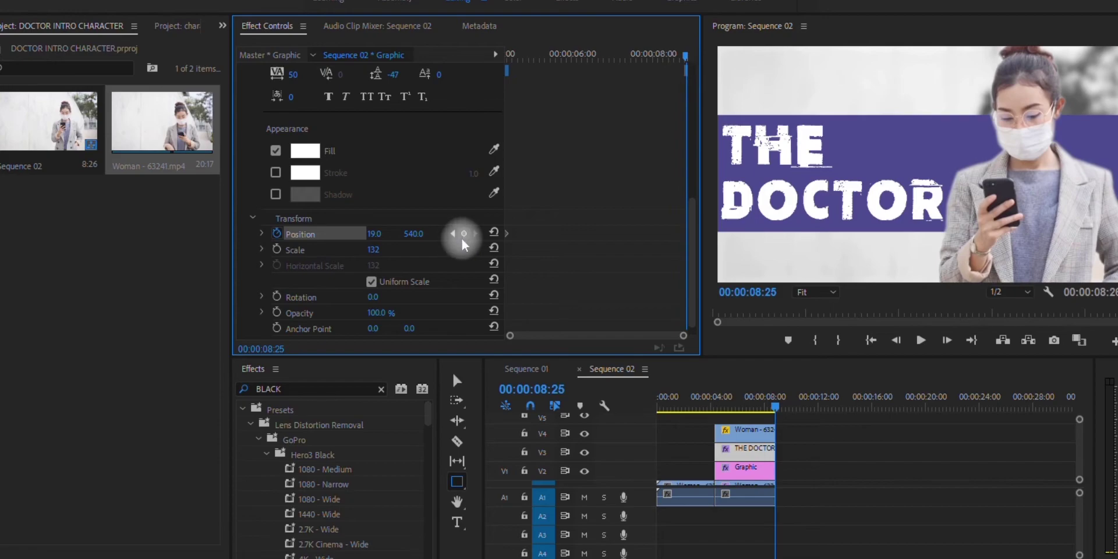
{"action": "left_click", "coordinate": [370, 233]}
{"action": "left_click_drag", "start_coordinate": [373, 235], "coordinate": [432, 235]}
{"action": "left_click_drag", "start_coordinate": [680, 55], "coordinate": [248, 119]}
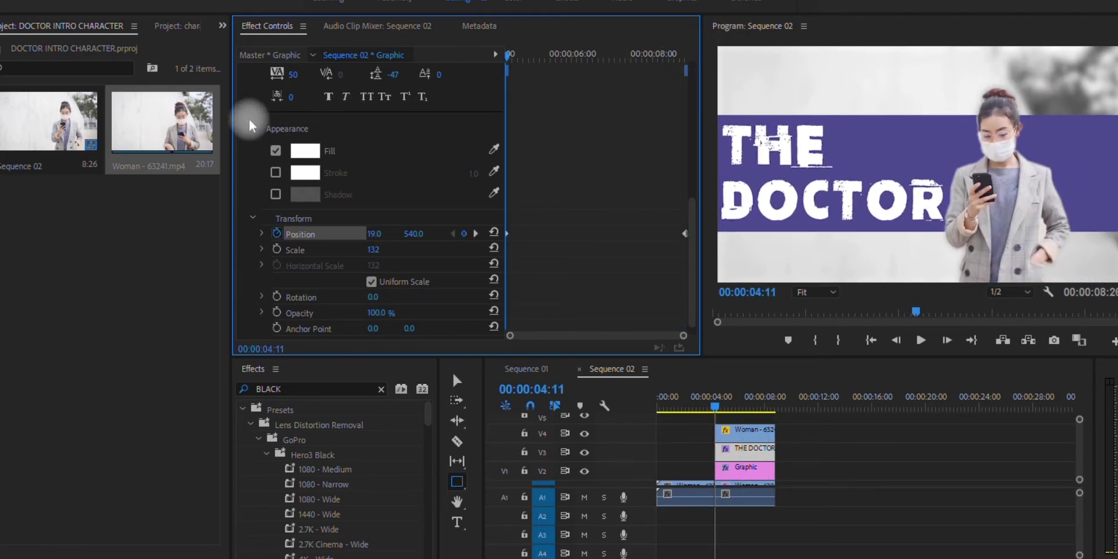
{"action": "key", "text": "space"}
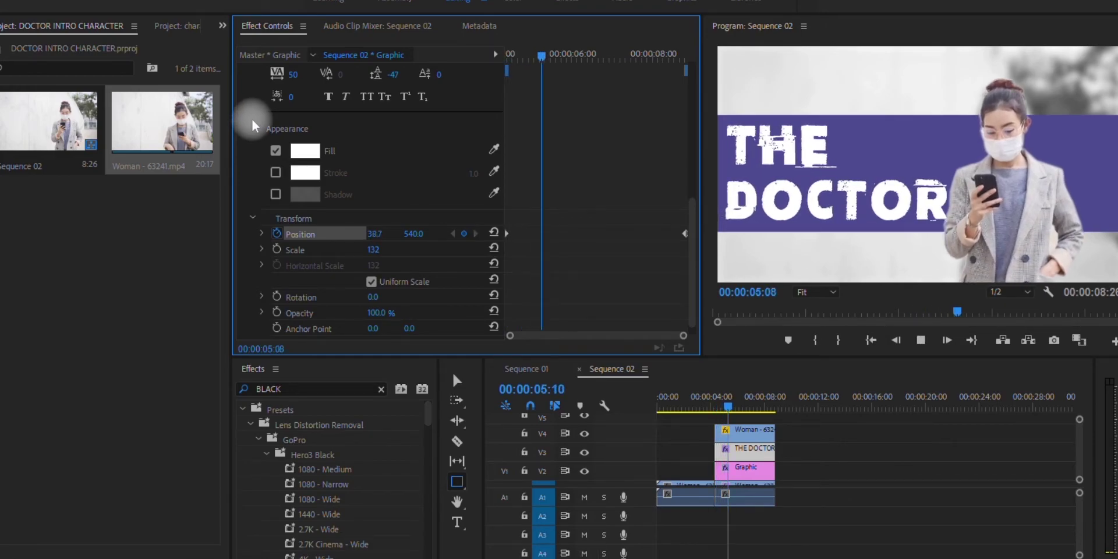
- Change the fill of the bar's rectangle shape on V2 from blue-violet to a deep magenta-purple
{"action": "left_click", "coordinate": [743, 468]}
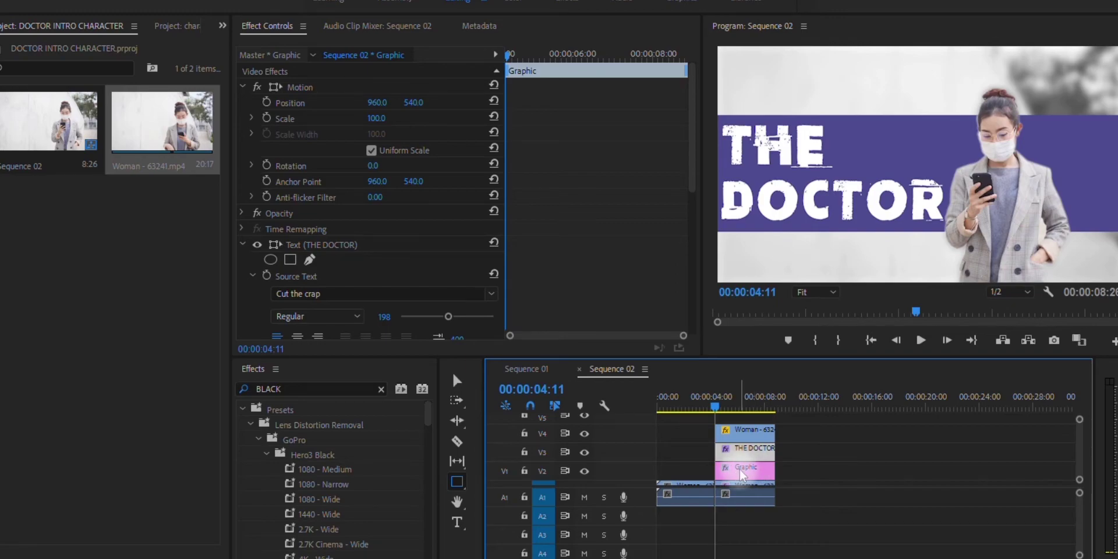
{"action": "left_click", "coordinate": [742, 469]}
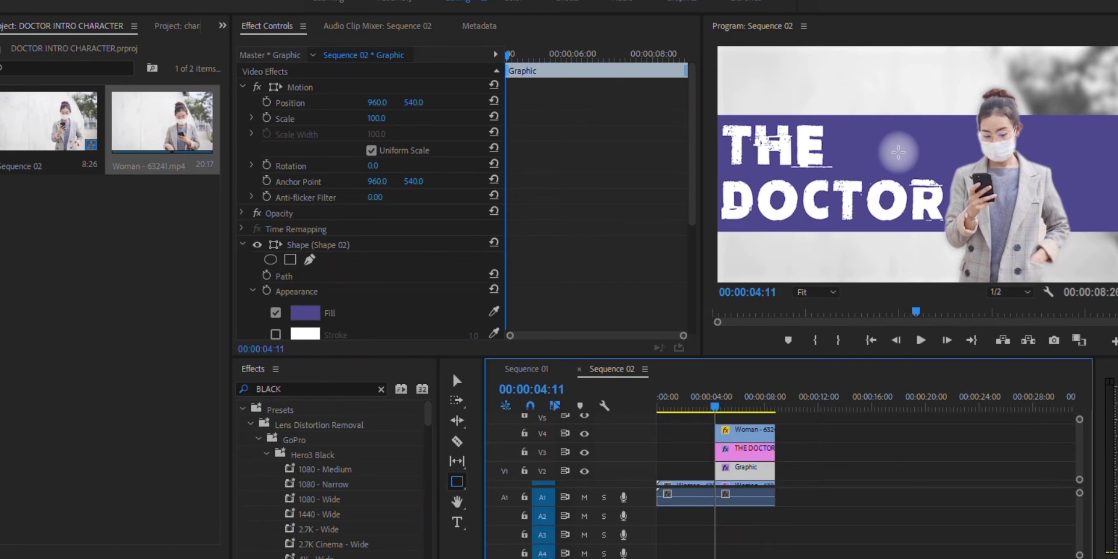
{"action": "left_click", "coordinate": [262, 251]}
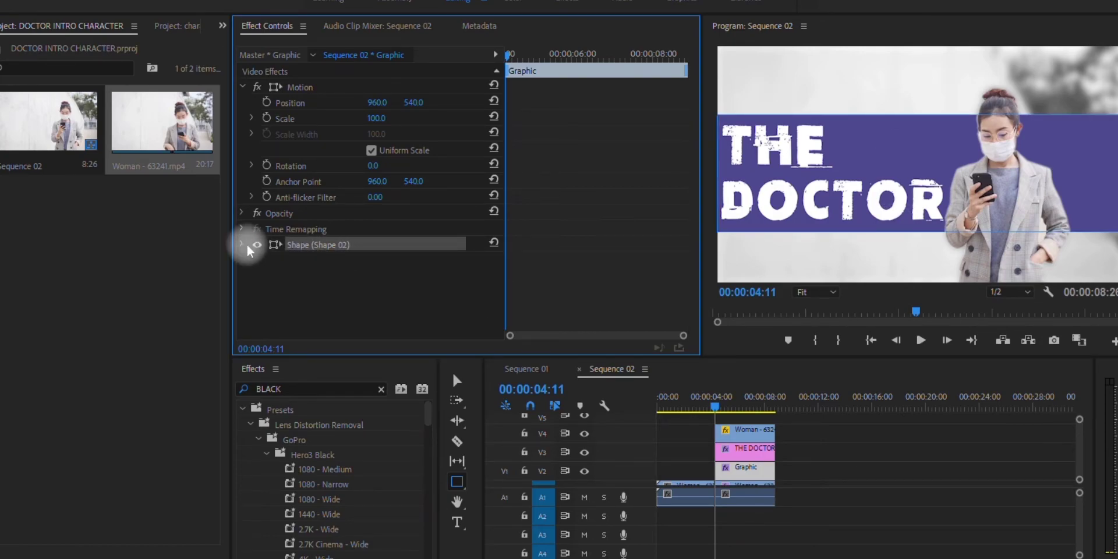
{"action": "left_click", "coordinate": [242, 243]}
{"action": "left_click_drag", "start_coordinate": [692, 227], "coordinate": [692, 285]}
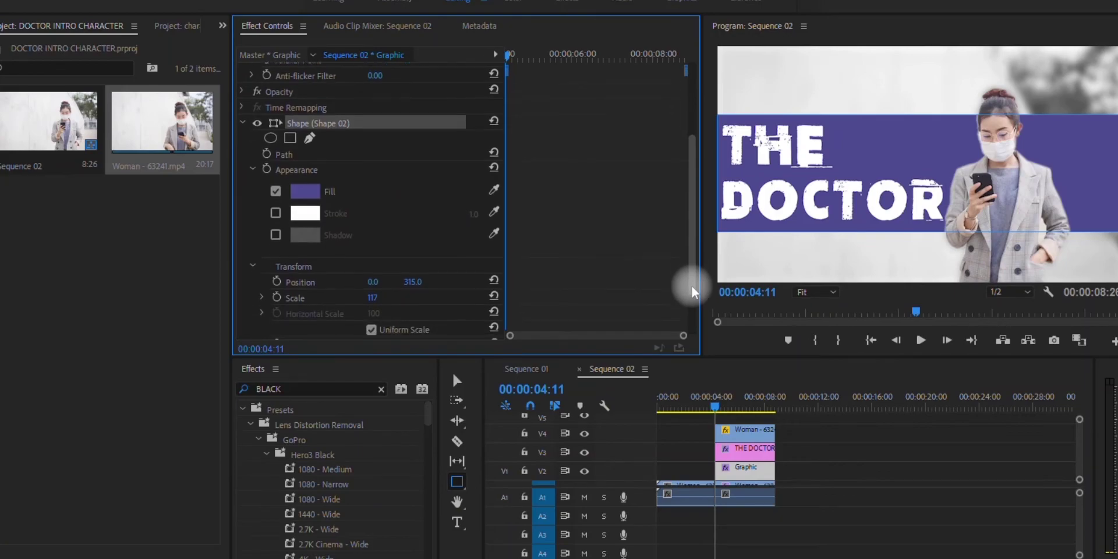
{"action": "left_click", "coordinate": [305, 192]}
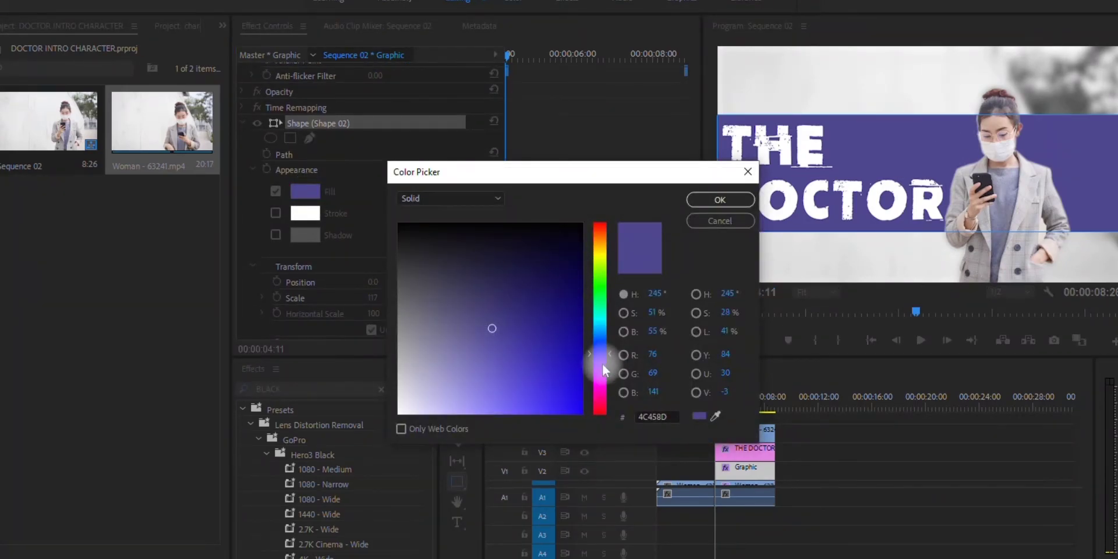
{"action": "left_click", "coordinate": [603, 384]}
{"action": "left_click_drag", "start_coordinate": [544, 350], "coordinate": [566, 316]}
{"action": "left_click", "coordinate": [728, 195]}
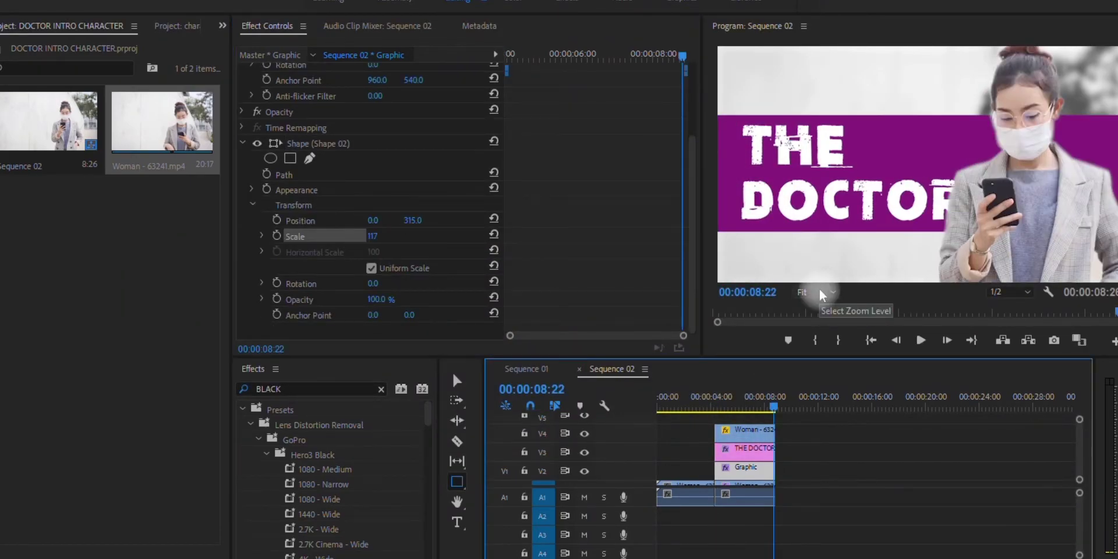
- Move the bar shape's anchor point to the middle of the rectangle and reset its position to 960, 540
{"action": "key", "text": "v"}
{"action": "left_click", "coordinate": [821, 253]}
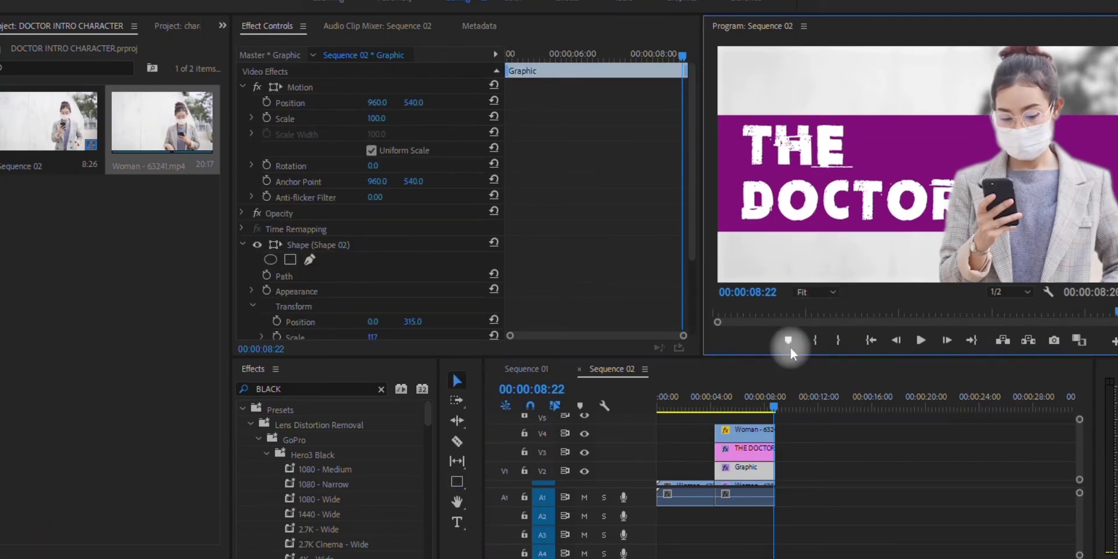
{"action": "left_click", "coordinate": [754, 473]}
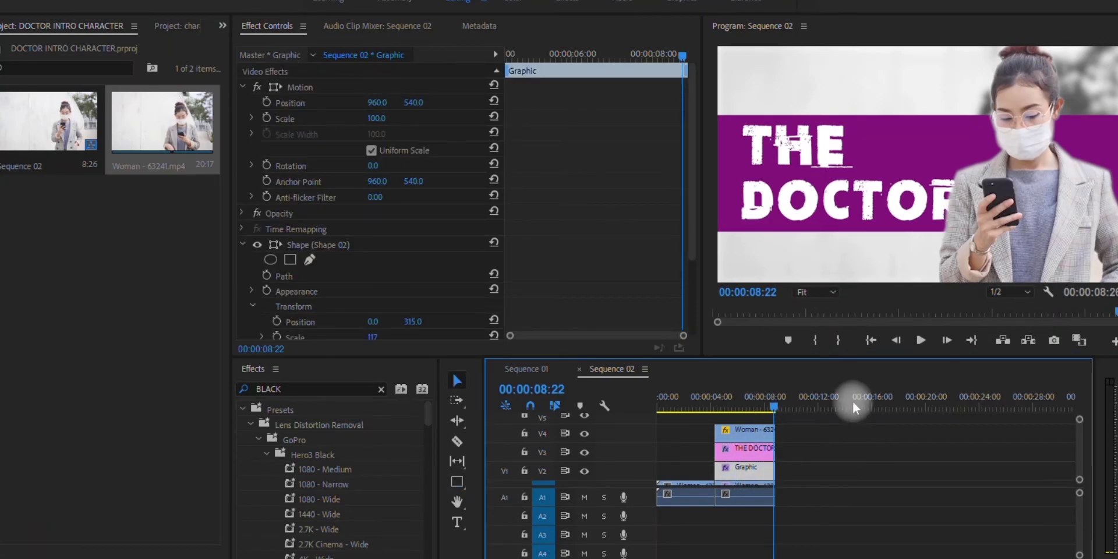
{"action": "left_click", "coordinate": [1095, 139]}
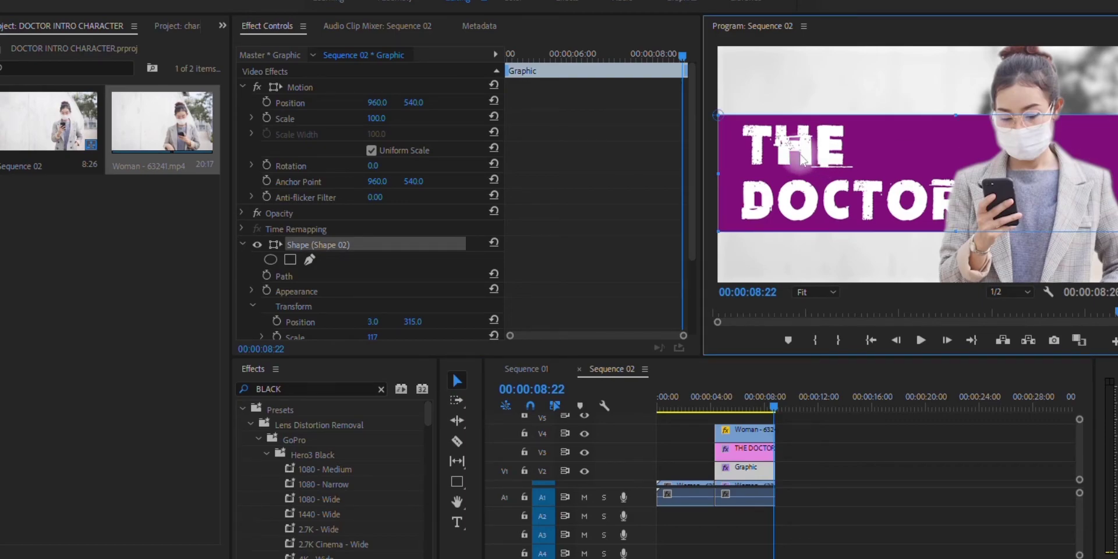
{"action": "left_click", "coordinate": [719, 114]}
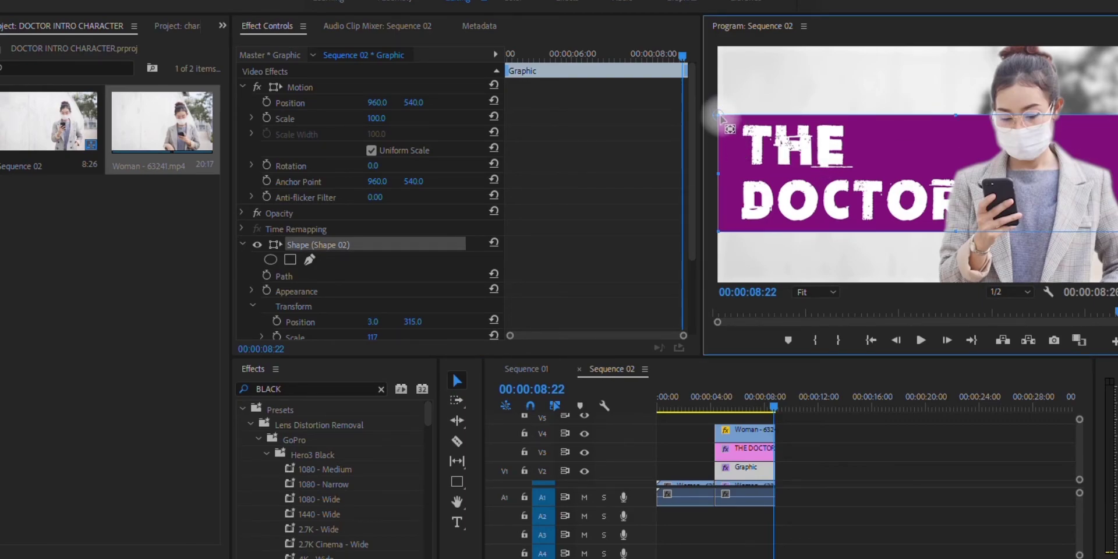
{"action": "left_click_drag", "start_coordinate": [720, 116], "coordinate": [937, 174]}
{"action": "scroll", "coordinate": [494, 297], "scroll_direction": "down", "scroll_amount": 1}
{"action": "left_click", "coordinate": [494, 297]}
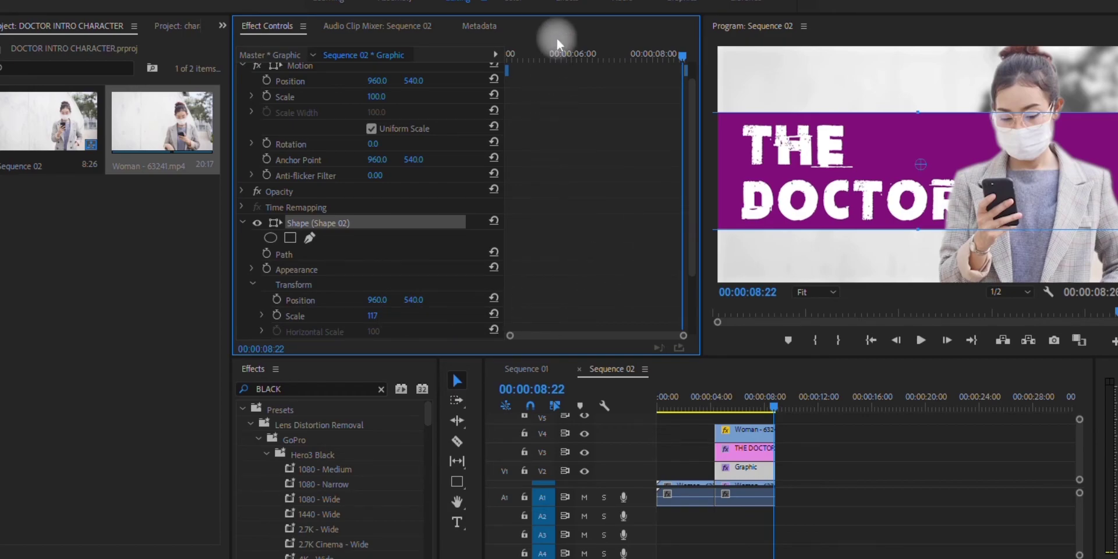
- Keyframe the bar shape's scale from 162 at the clip's start to 117 at its end, and play back the animation
{"action": "left_click_drag", "start_coordinate": [683, 61], "coordinate": [690, 55]}
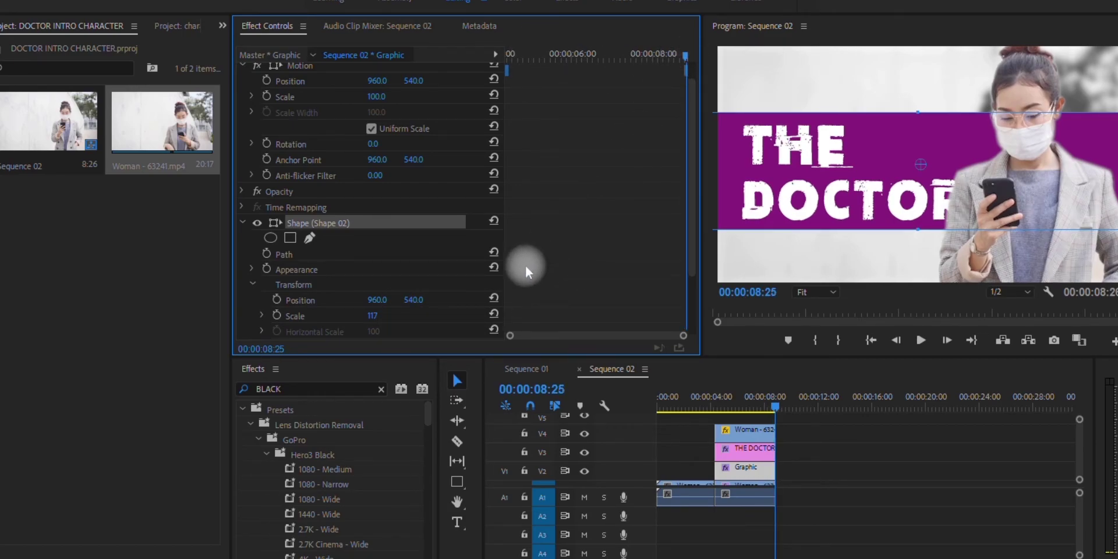
{"action": "left_click", "coordinate": [279, 313]}
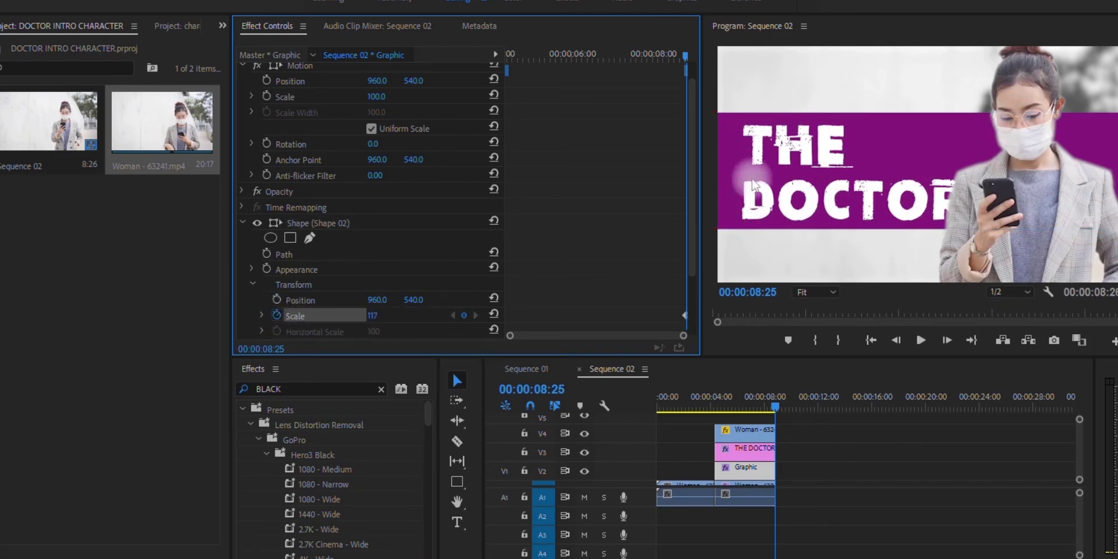
{"action": "left_click", "coordinate": [506, 74]}
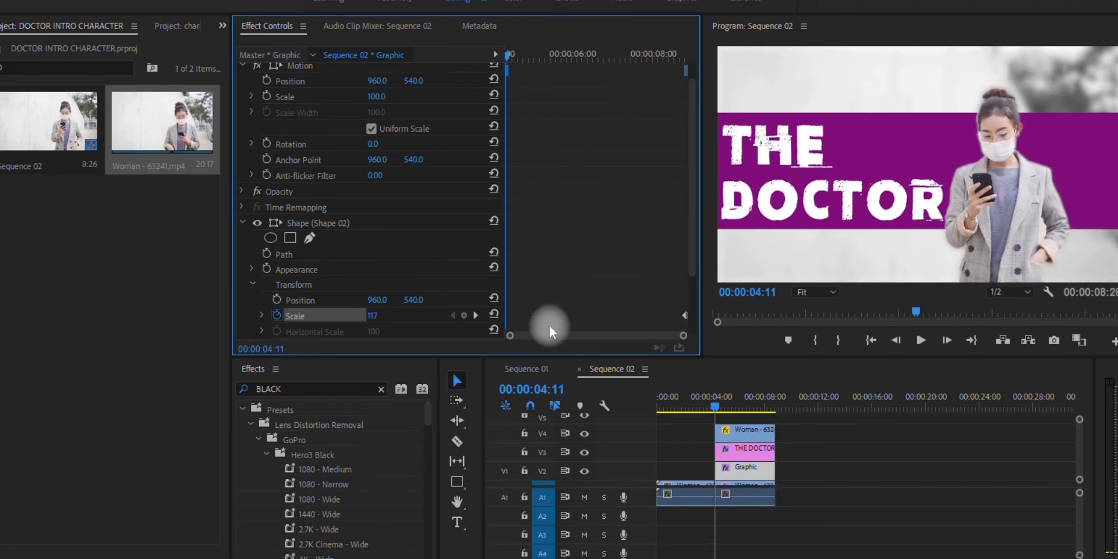
{"action": "mouse_move", "coordinate": [371, 317]}
{"action": "left_mouse_down"}
{"action": "mouse_move", "coordinate": [411, 321]}
{"action": "mouse_move", "coordinate": [387, 315]}
{"action": "left_mouse_up"}
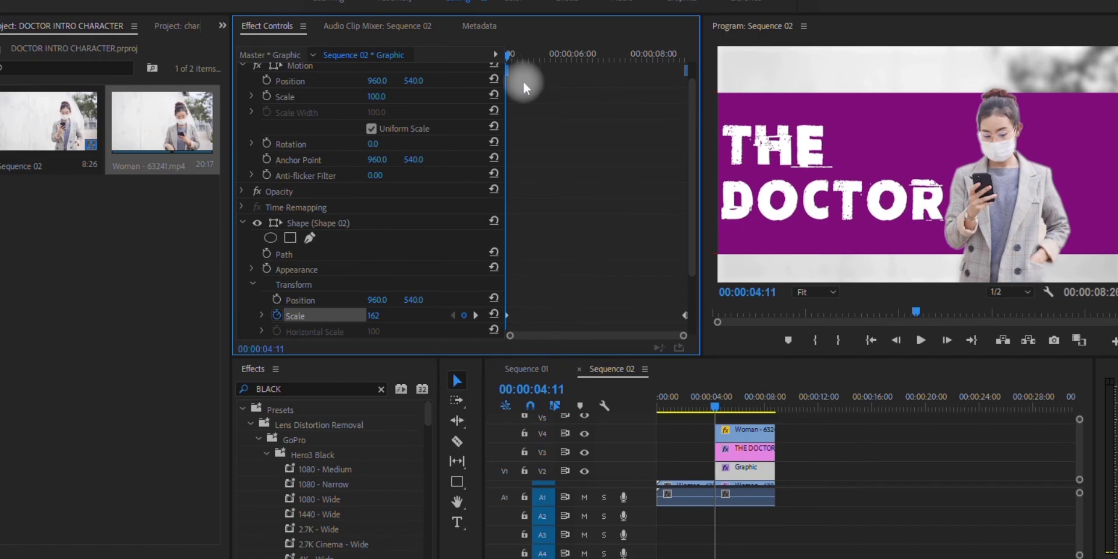
{"action": "key", "text": "space"}
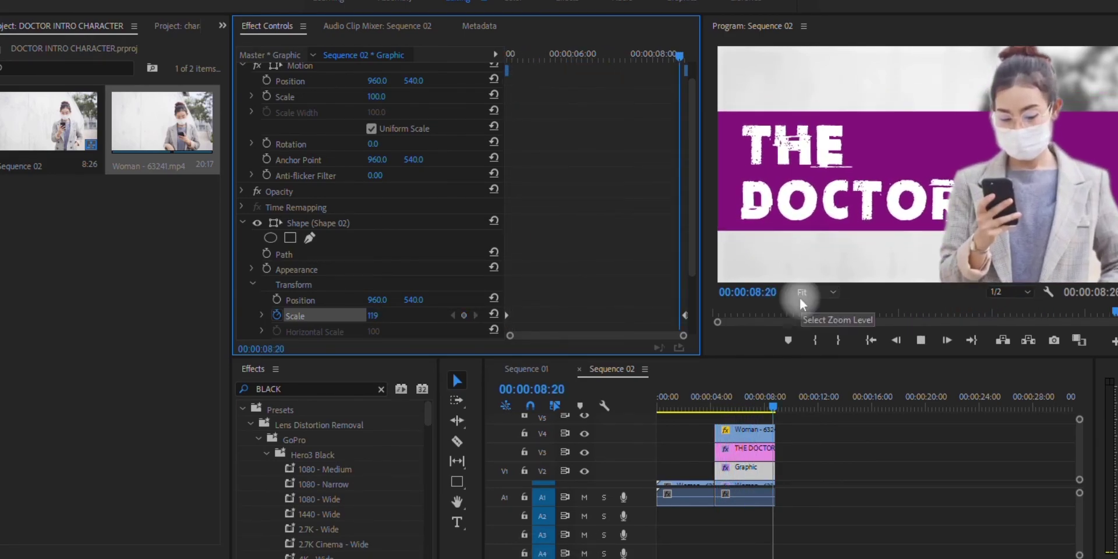
{"action": "key", "text": "space"}
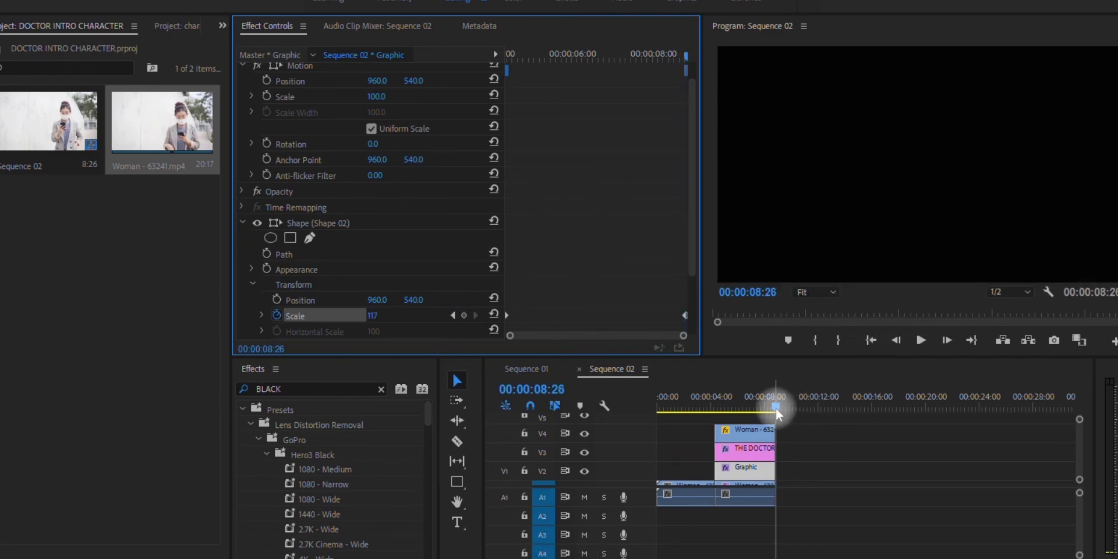
- Find the Dip to White transition, apply it at the cut between the two woman clips on V1, and play back the sequence
{"action": "left_click_drag", "start_coordinate": [1079, 441], "coordinate": [1081, 451]}
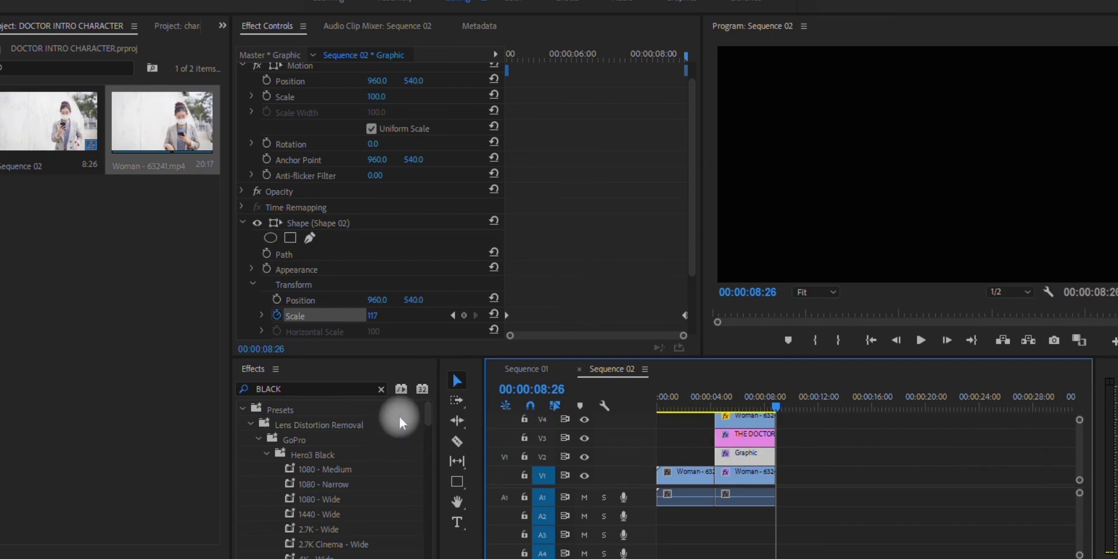
{"action": "left_click", "coordinate": [382, 389]}
{"action": "left_click", "coordinate": [295, 386]}
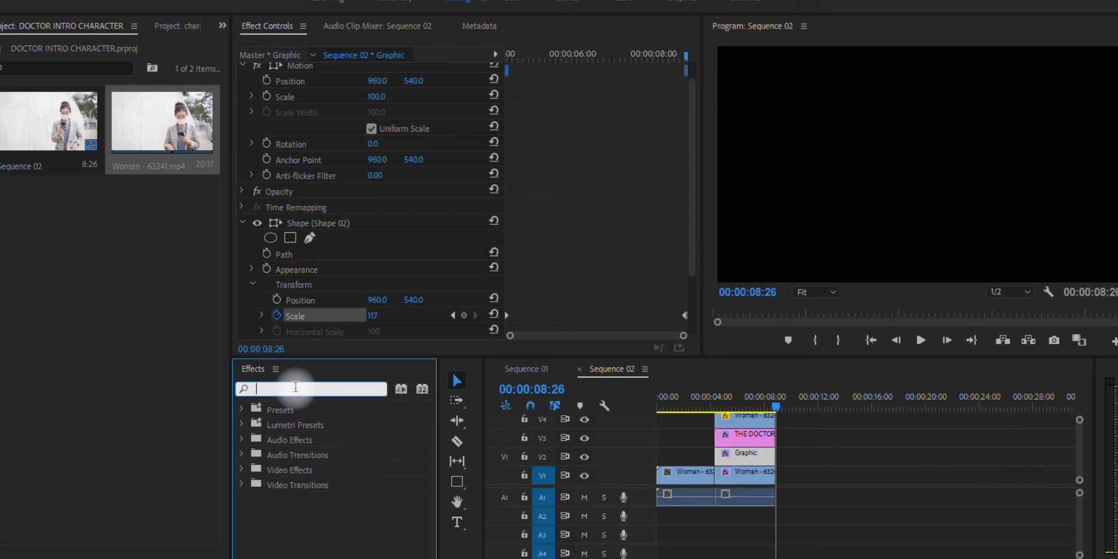
{"action": "type", "text": "DIP"}
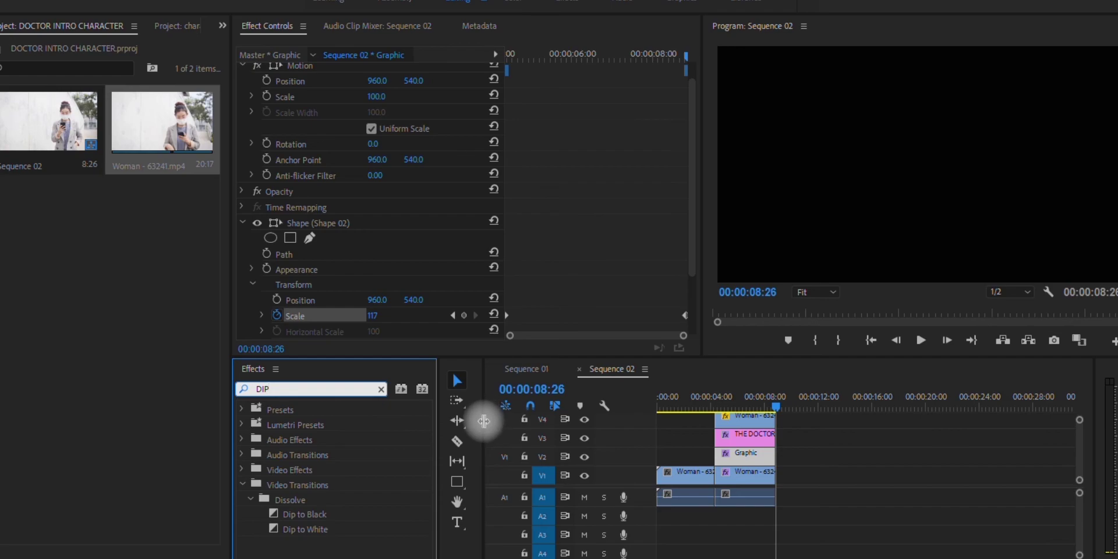
{"action": "left_click", "coordinate": [304, 531]}
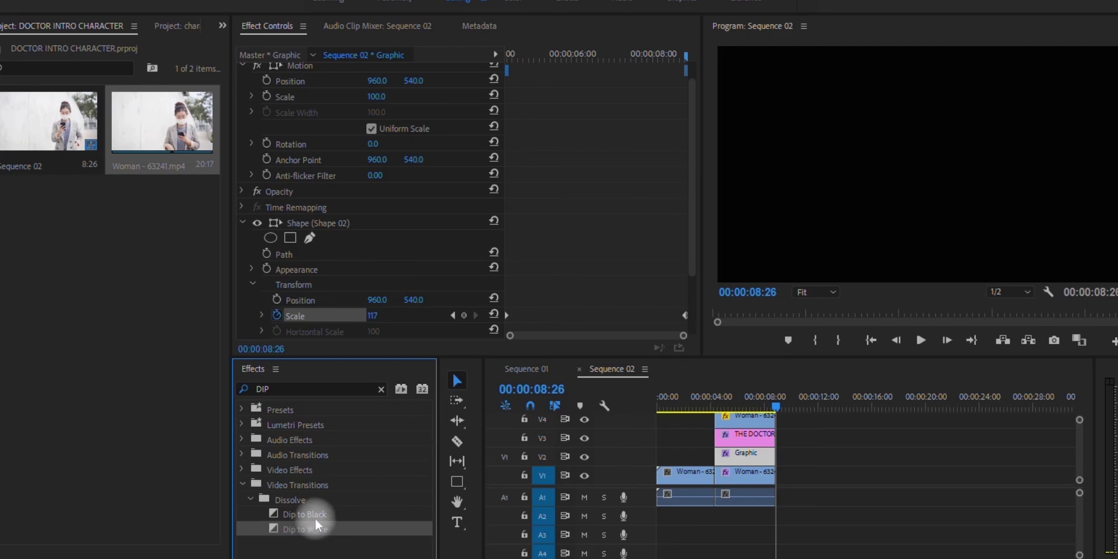
{"action": "left_click_drag", "start_coordinate": [316, 514], "coordinate": [716, 476]}
{"action": "key", "text": "space"}
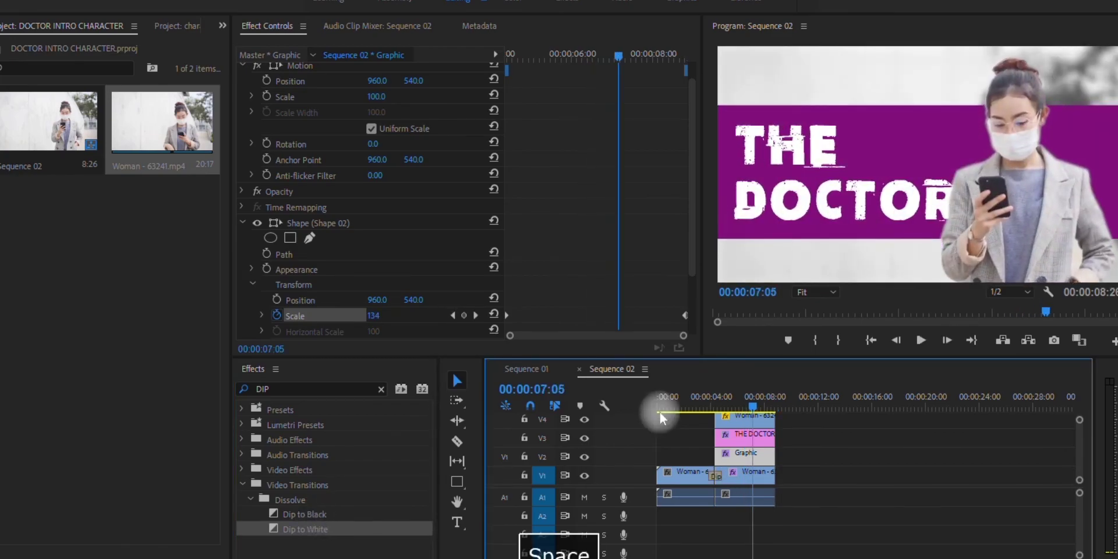